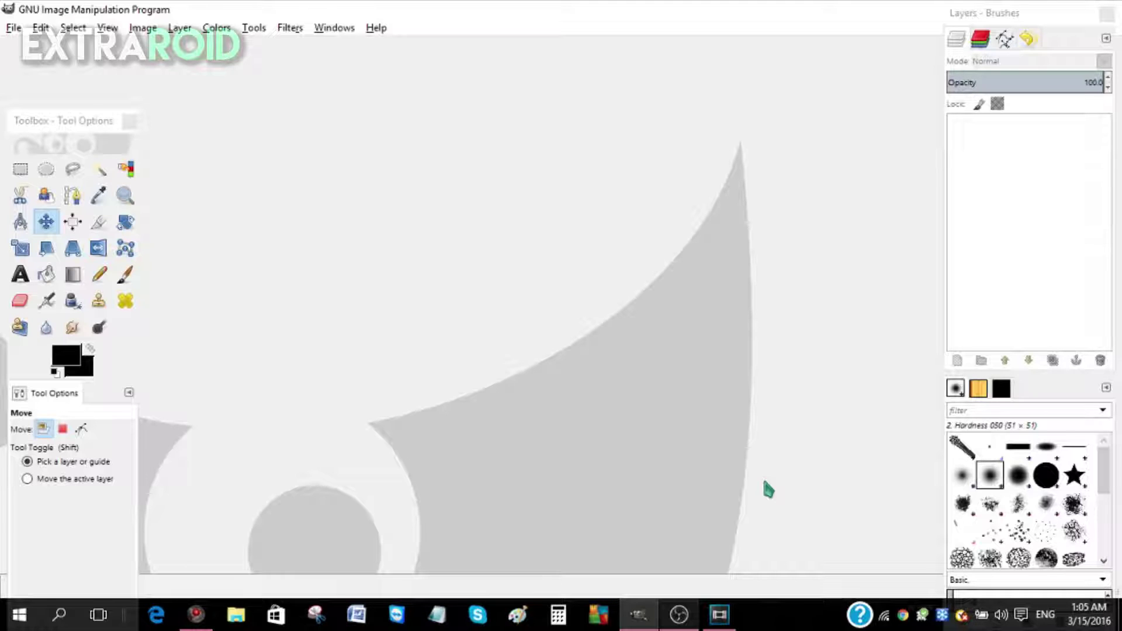
Step: Switch from GIMP to Chrome to view the YouTube channel page
key(alt+Tab)
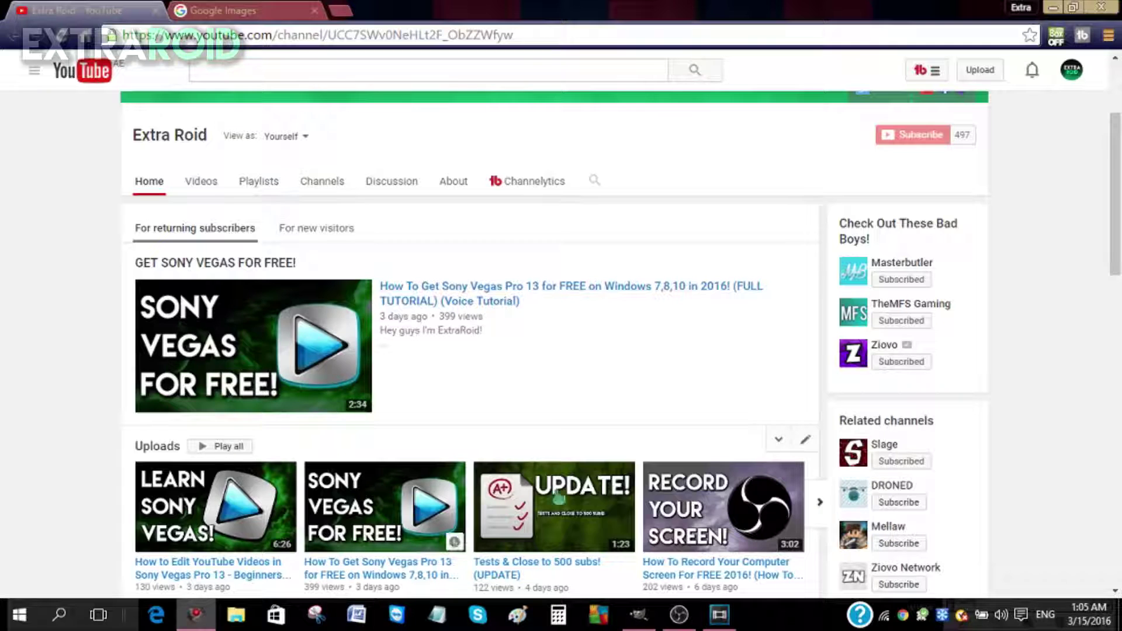
Step: Scroll to the channel's Uploads and Commentary rows, then return to GIMP
scroll(495, 426, down, 4)
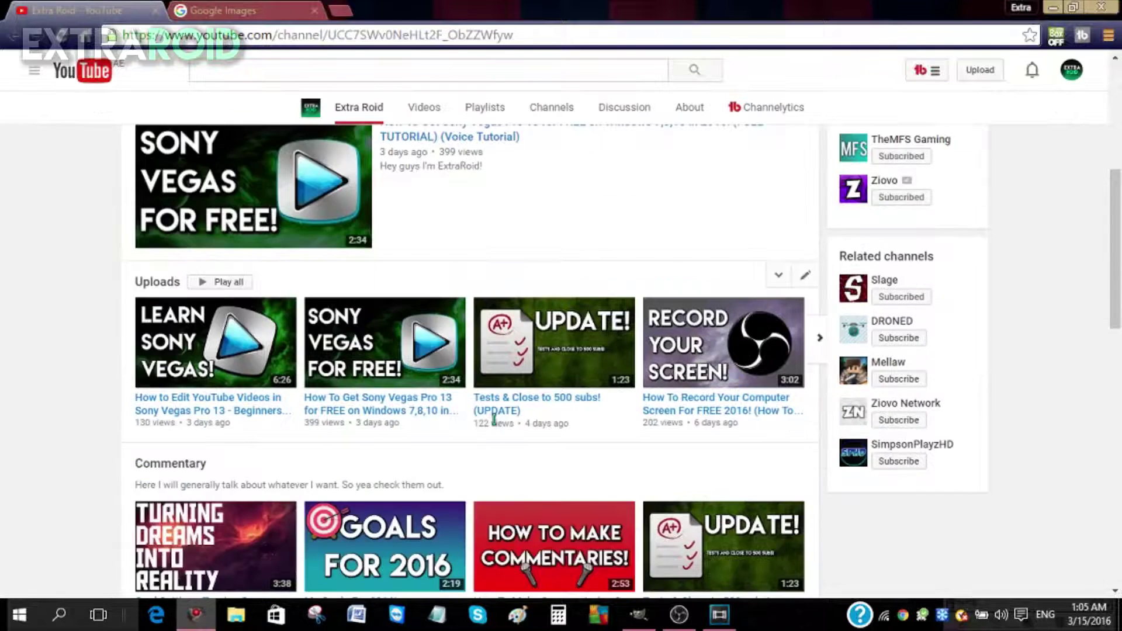
key(alt+Tab)
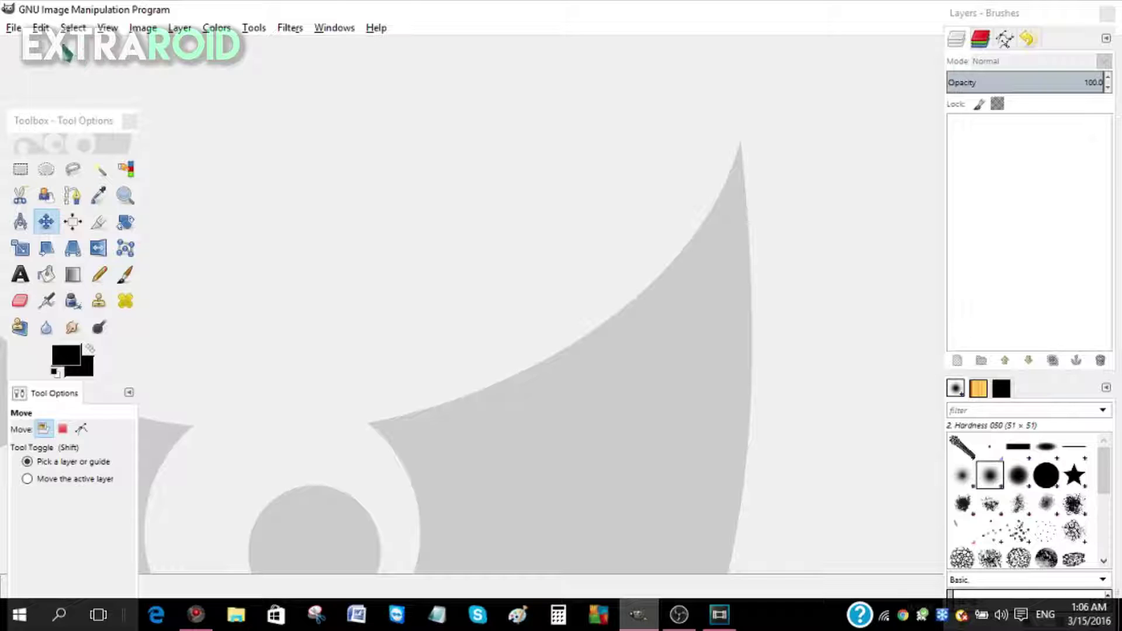
Step: Create a new 1280×720 image with Transparency fill, then bring Chrome back up
click(15, 30)
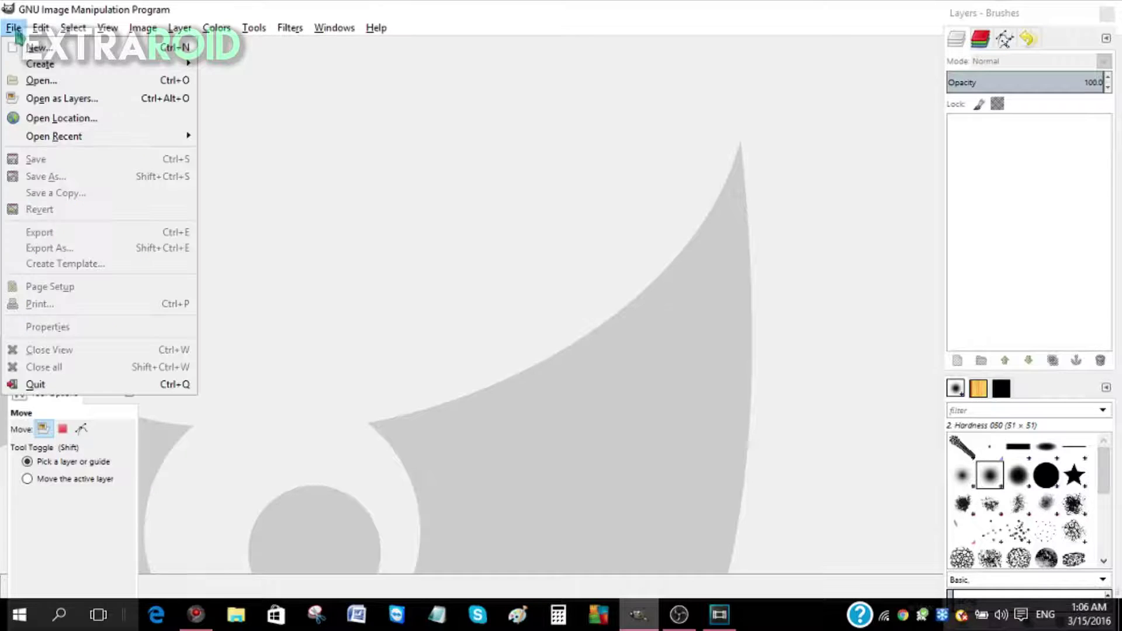
click(62, 61)
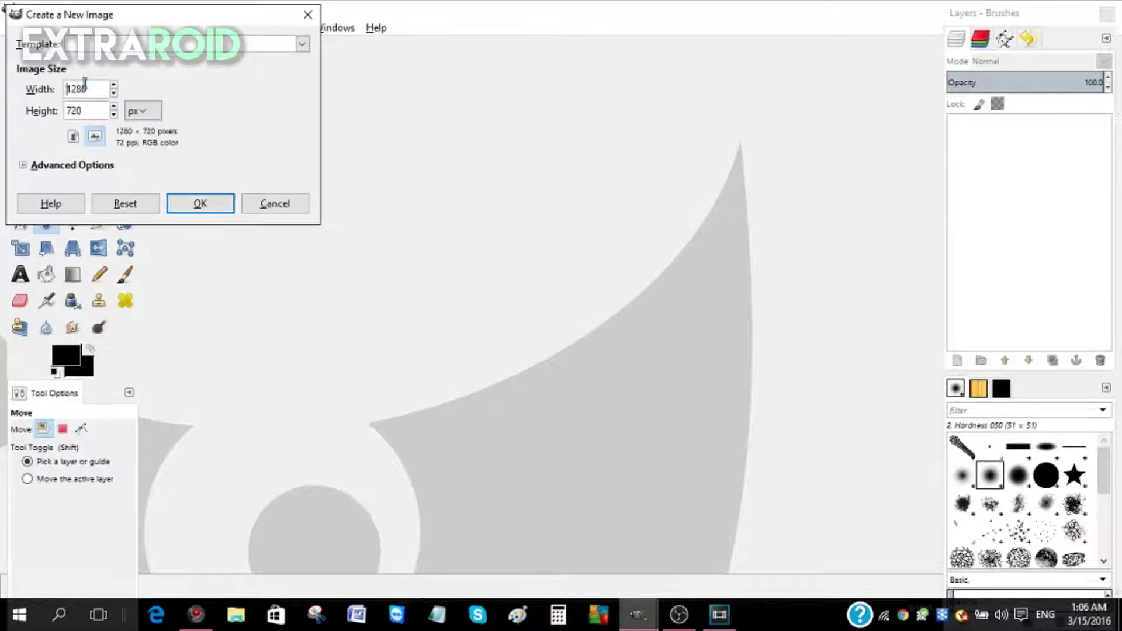
double_click(94, 89)
click(76, 168)
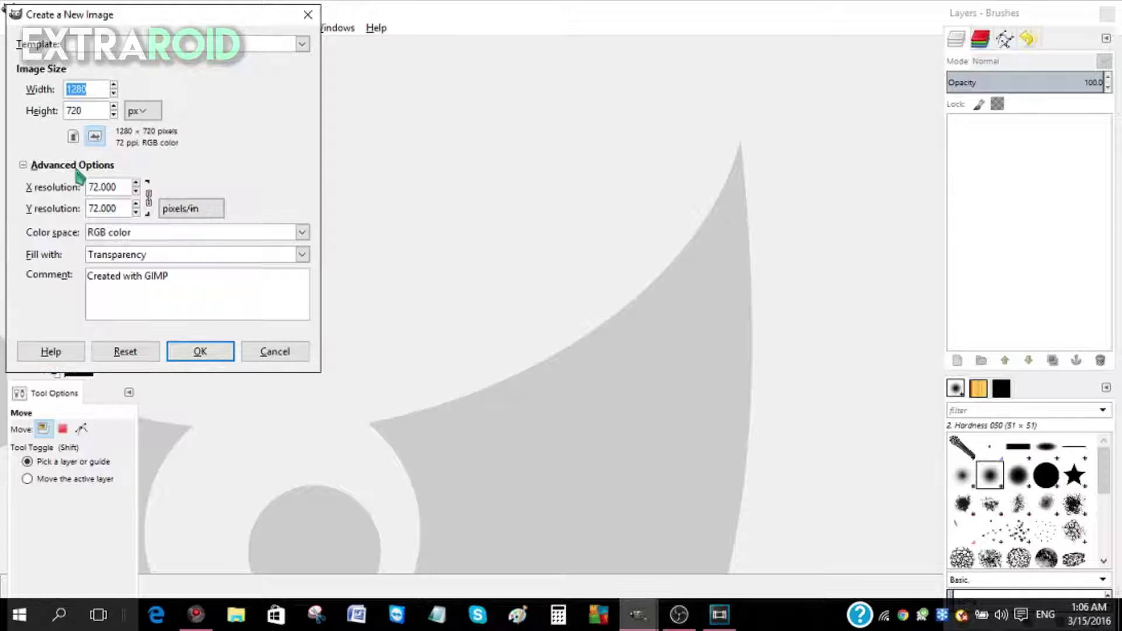
click(123, 257)
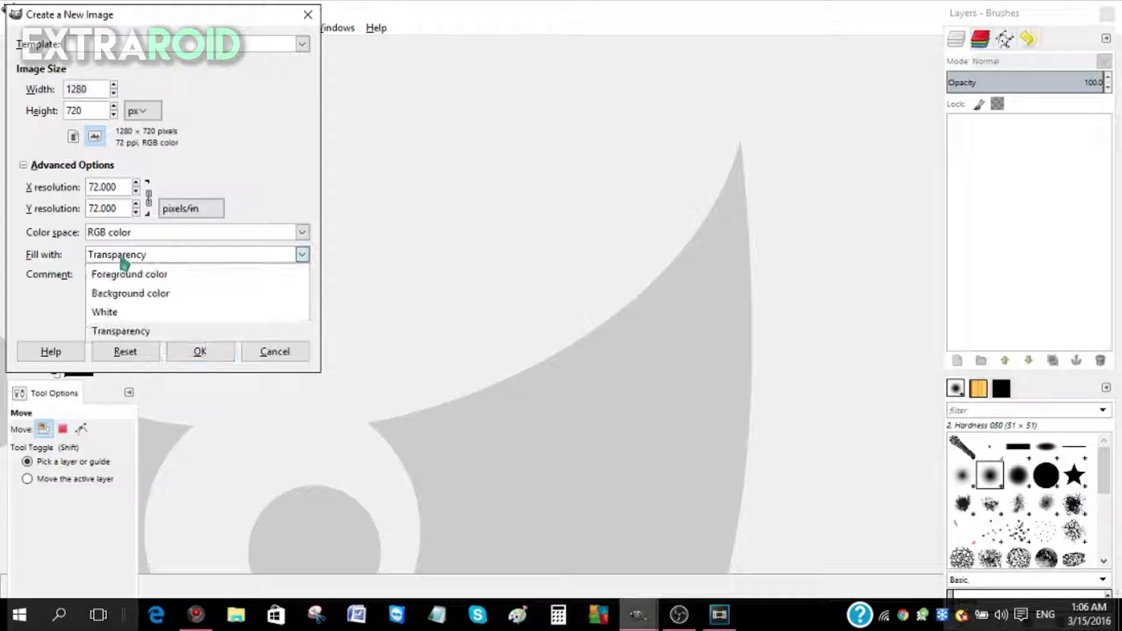
click(124, 262)
click(197, 352)
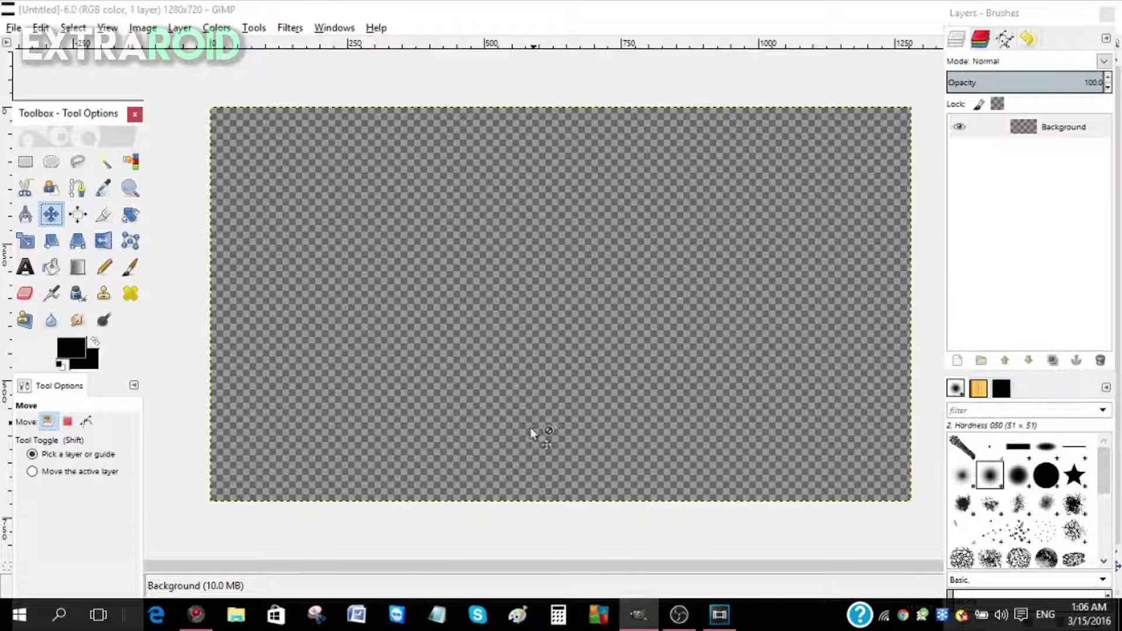
click(195, 614)
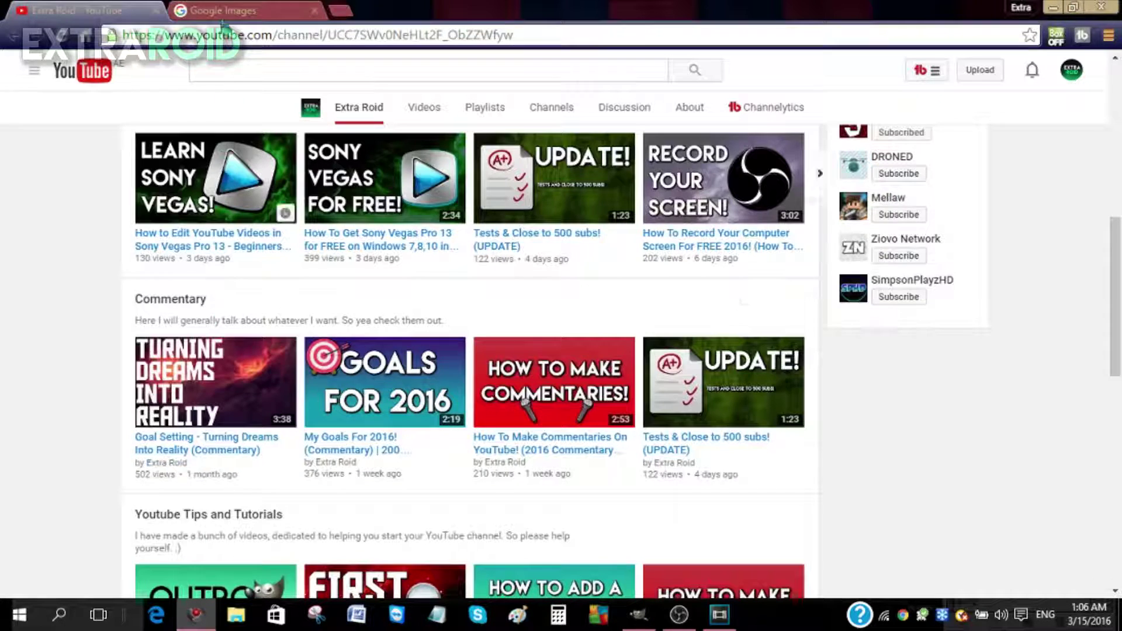
Step: Search Google Images for 'galaxy red'
click(263, 11)
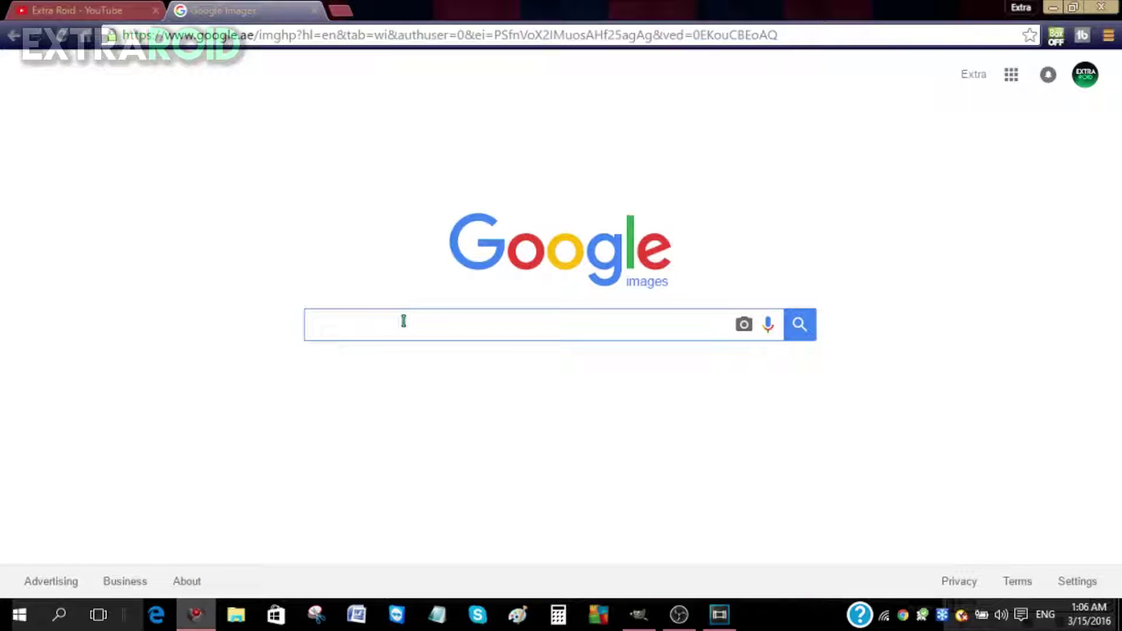
text(gala)
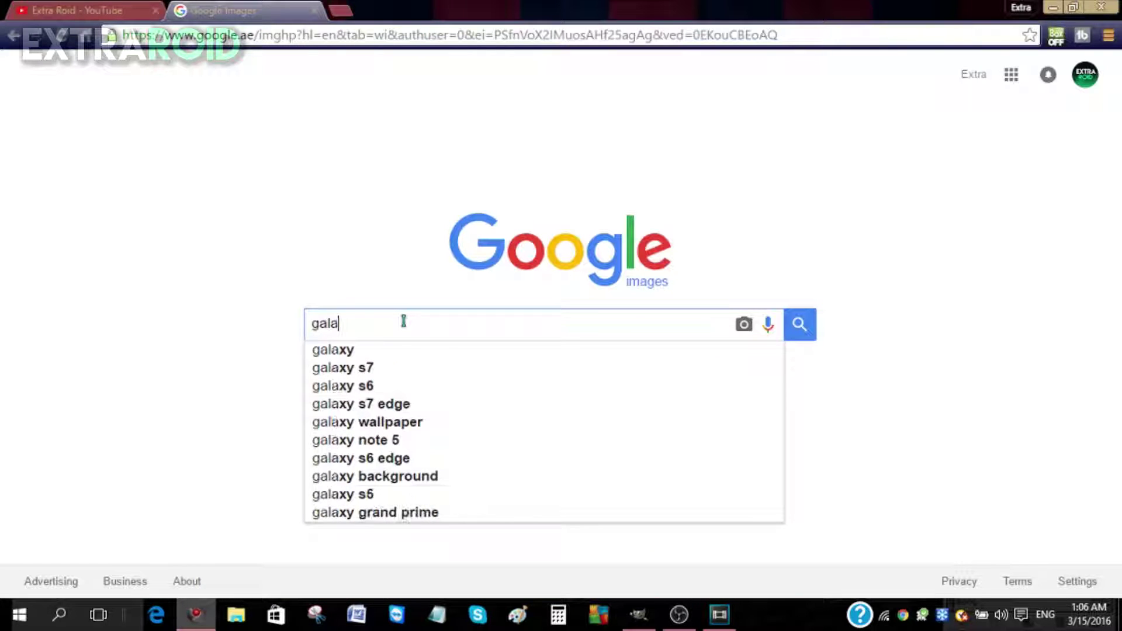
text(xy red)
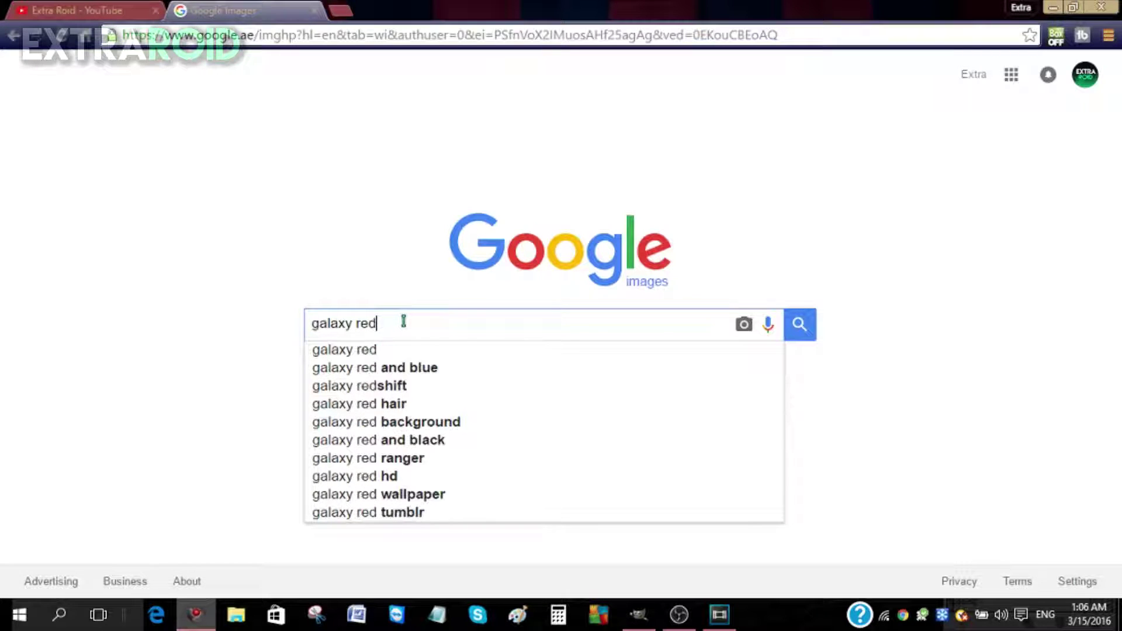
key(Return)
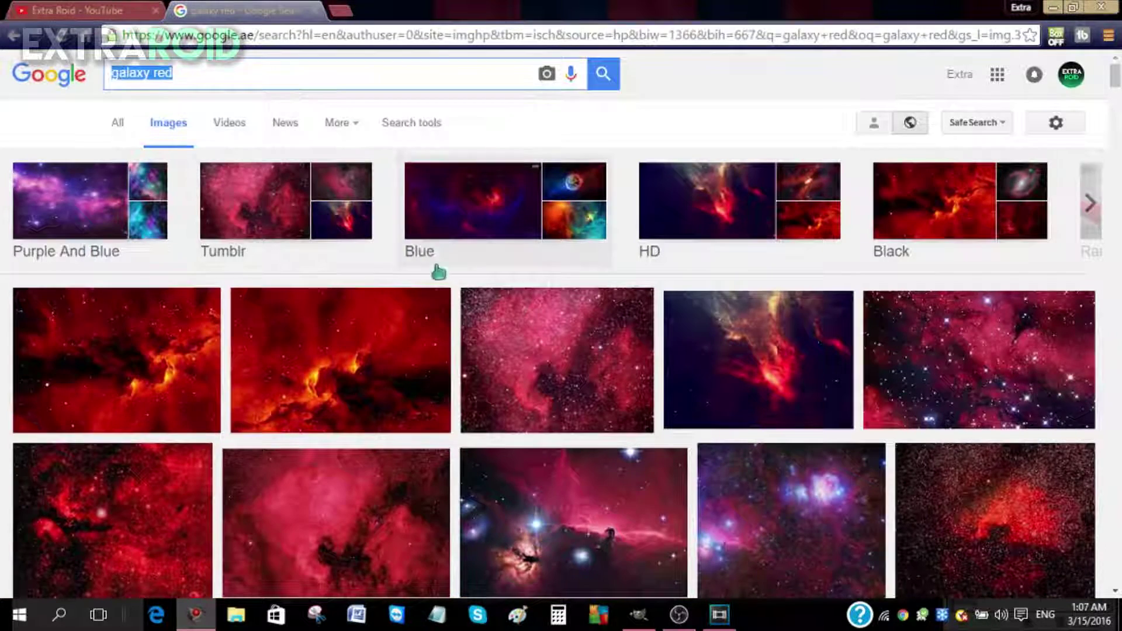
Step: Browse the galaxy red results and preview the 1920×1080 red galaxy image
scroll(438, 271, down, 3)
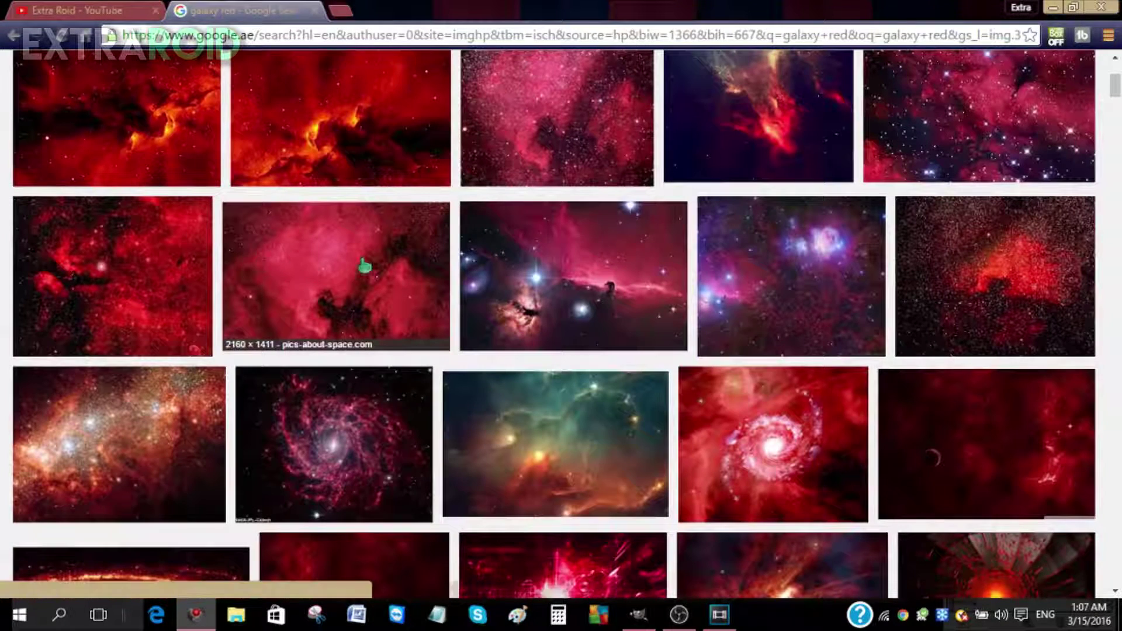
scroll(391, 261, up, 3)
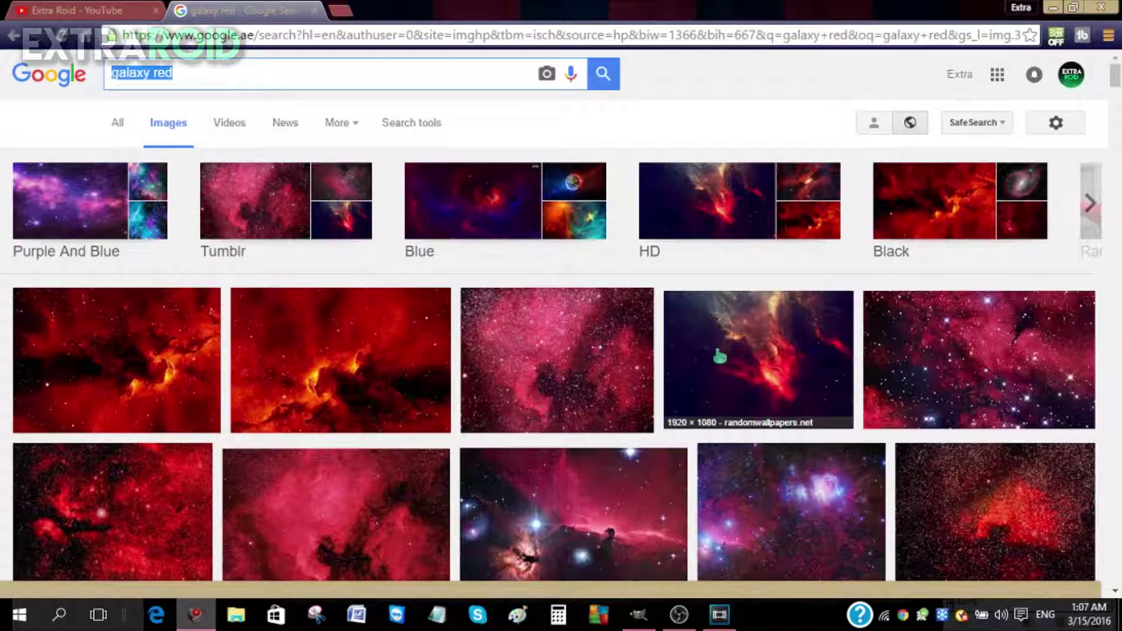
click(724, 386)
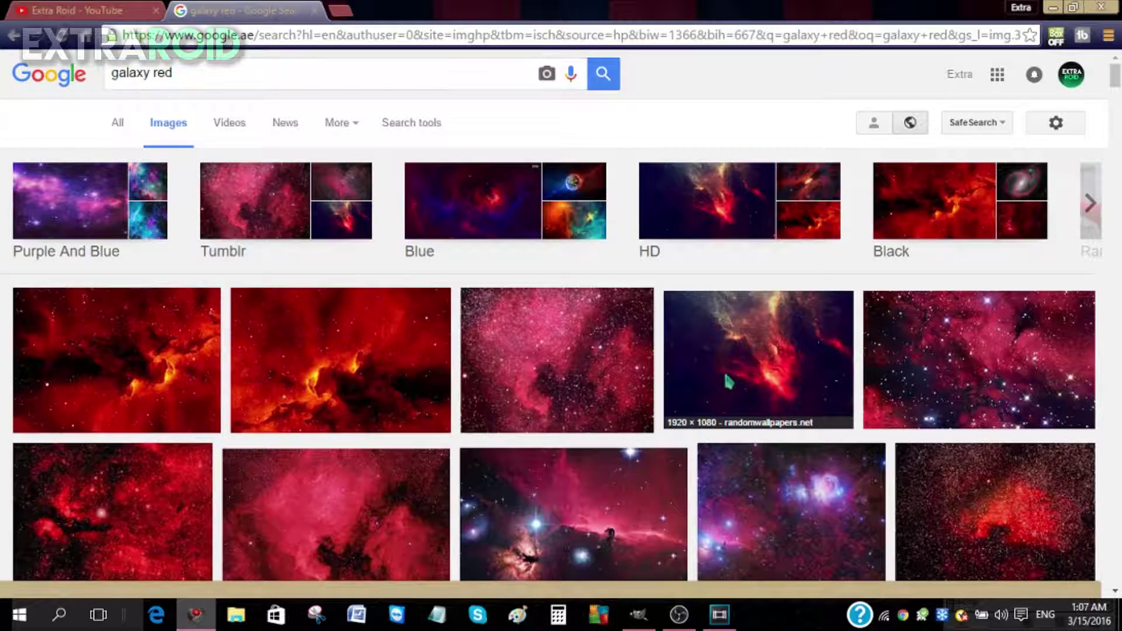
Step: Search Google Images for 'red grunge' and look over the results
text(red grung)
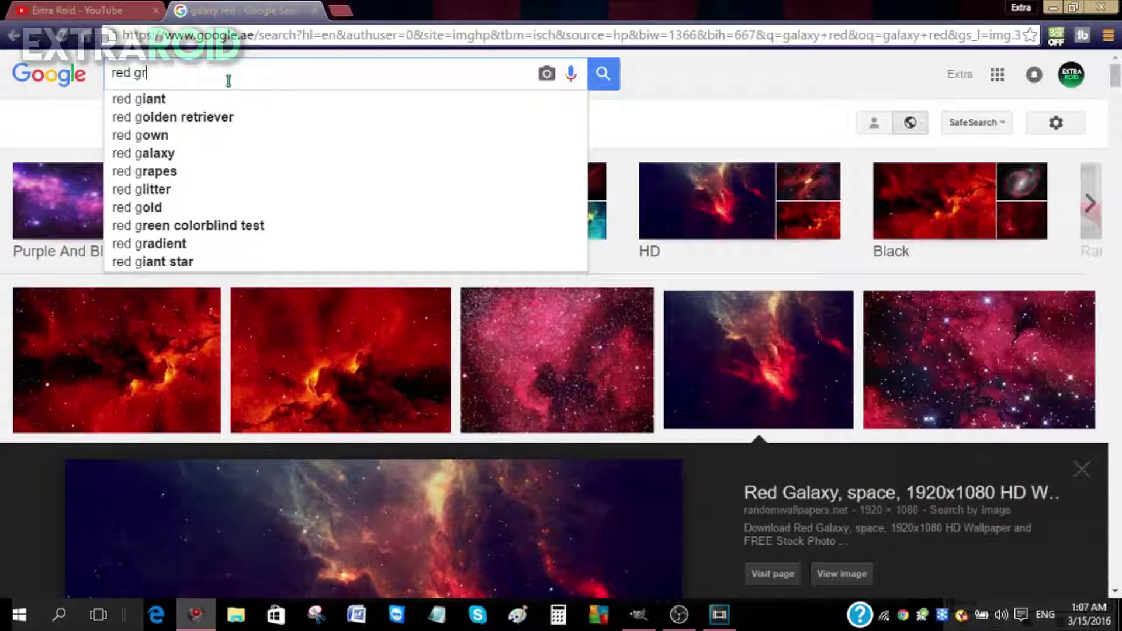
text(e)
key(Return)
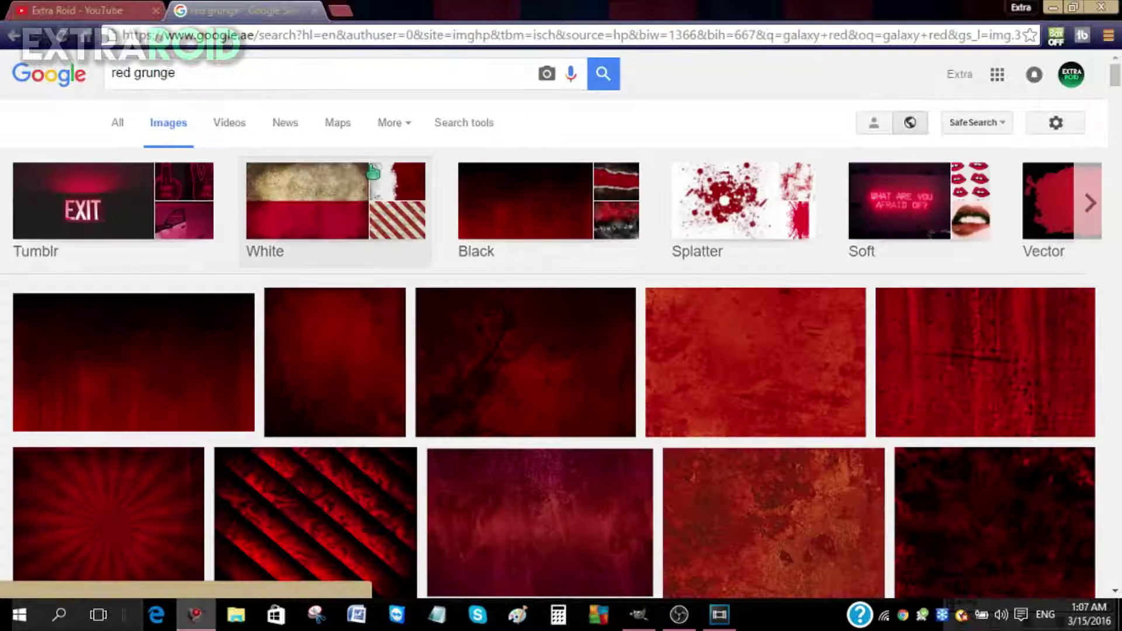
scroll(375, 199, down, 1)
scroll(409, 210, up, 1)
Step: Change the search to 'red radial' and preview the red starburst background
drag(181, 74, 137, 76)
text(radial)
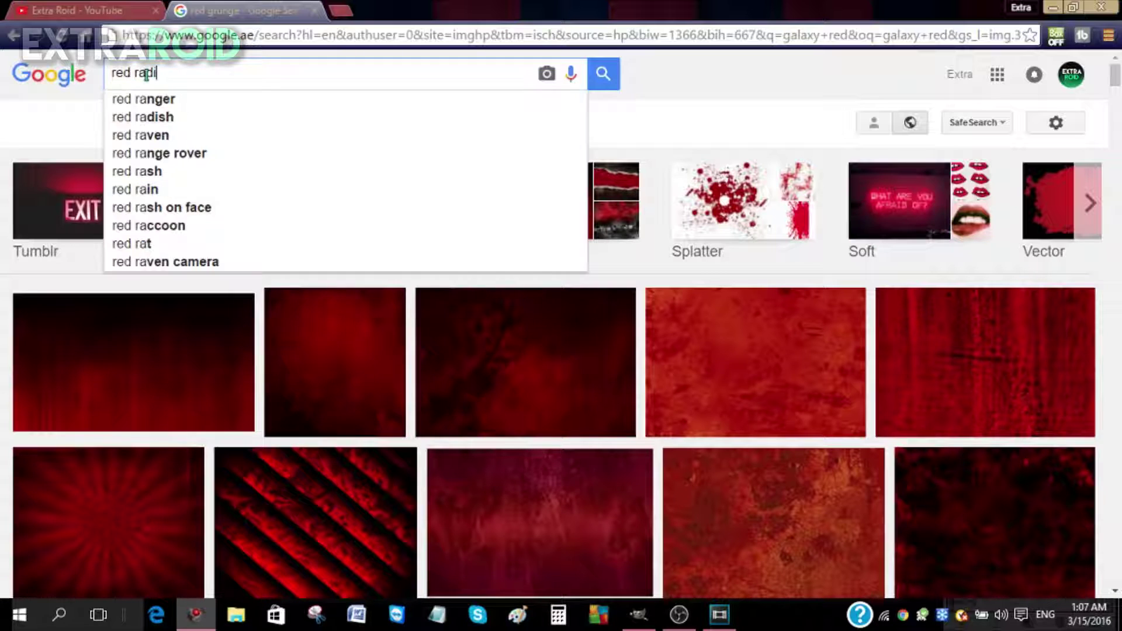
key(Return)
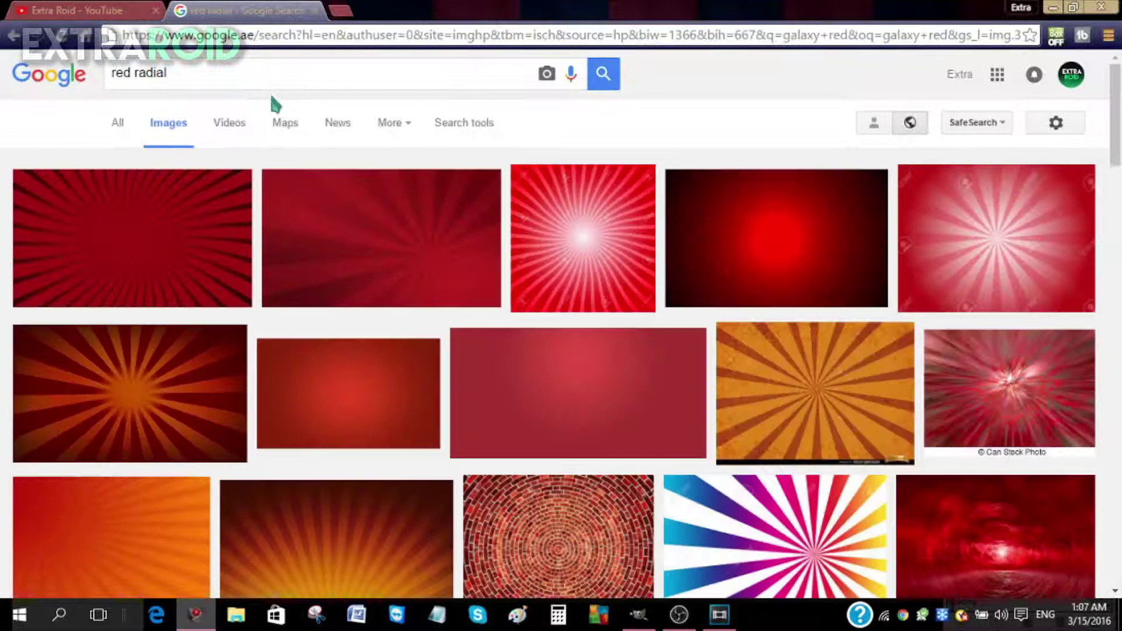
click(413, 248)
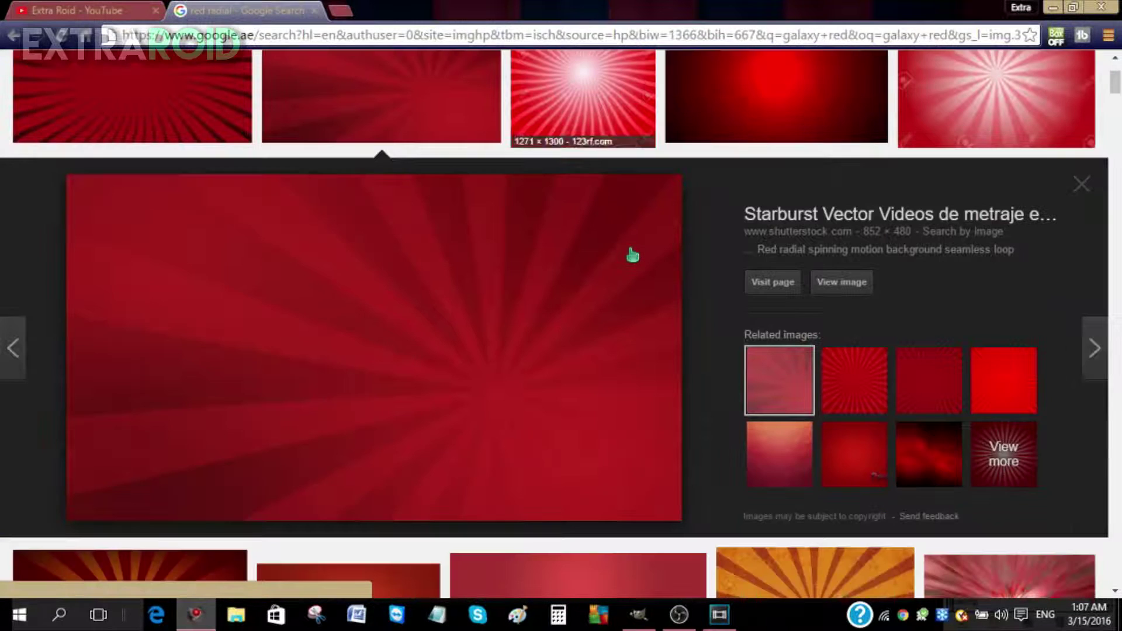
scroll(520, 333, up, 3)
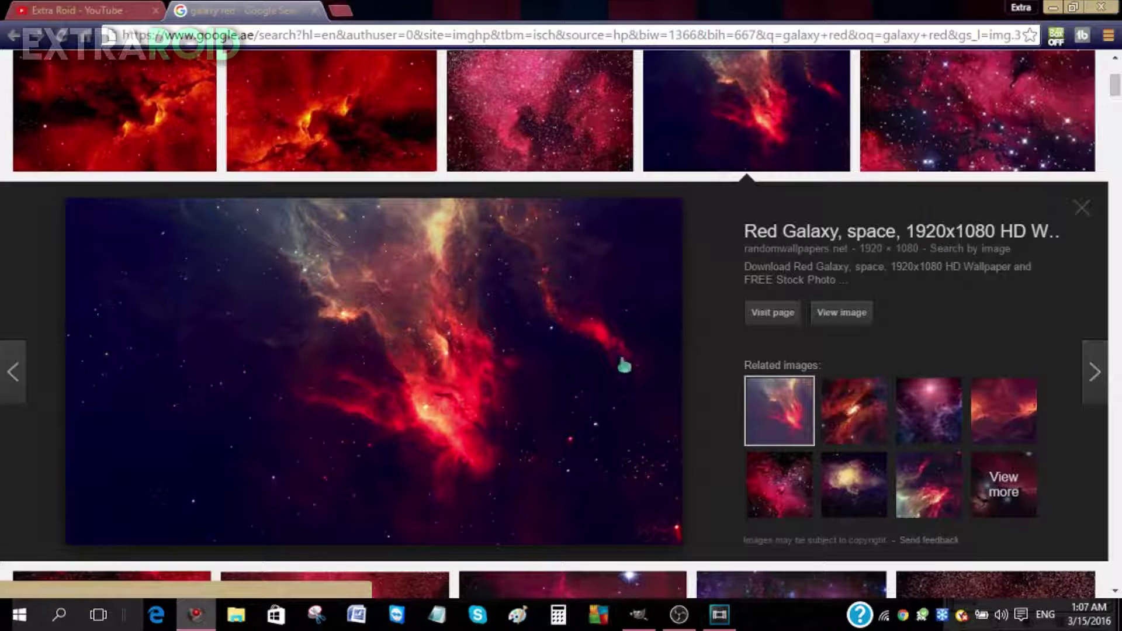
Step: Save the full-size Red Galaxy wallpaper as red-galaxy-space-1920x1080-wallpaper49172.jpg
click(827, 313)
right_click(444, 155)
click(501, 193)
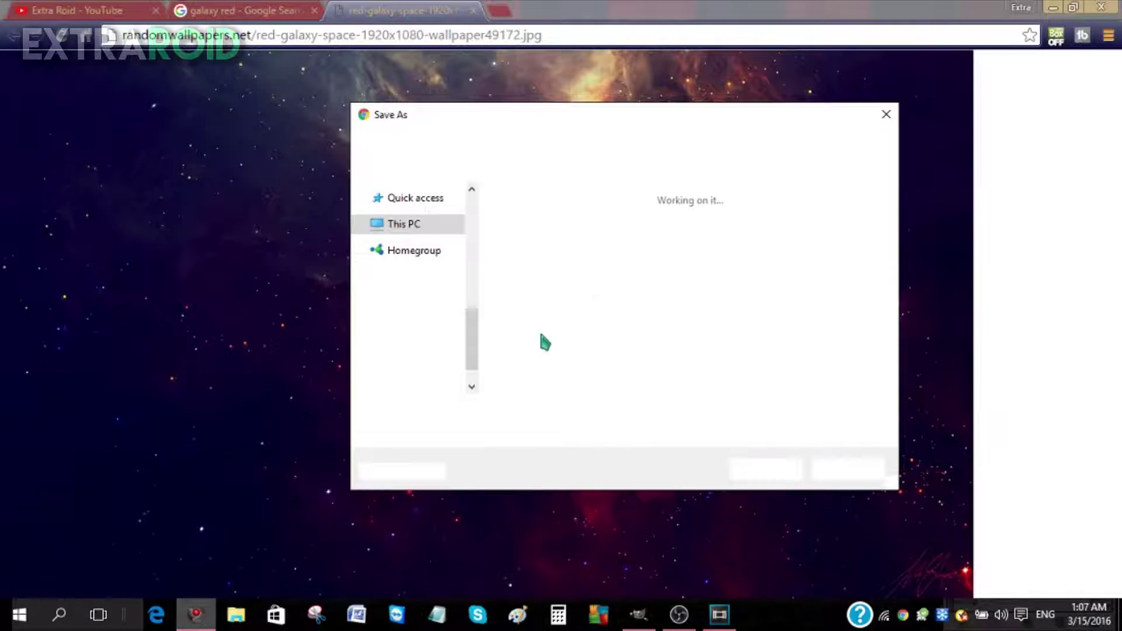
click(770, 467)
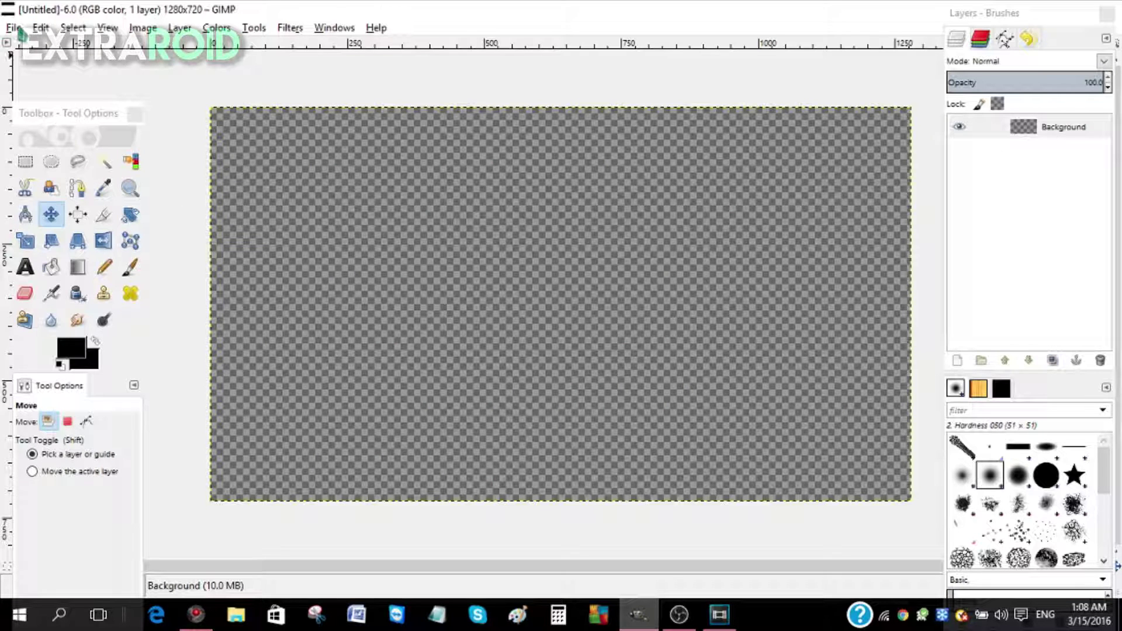
Step: Open red-galaxy-space-1920x1080-wallpaper49172.jpg in GIMP
click(14, 27)
click(50, 82)
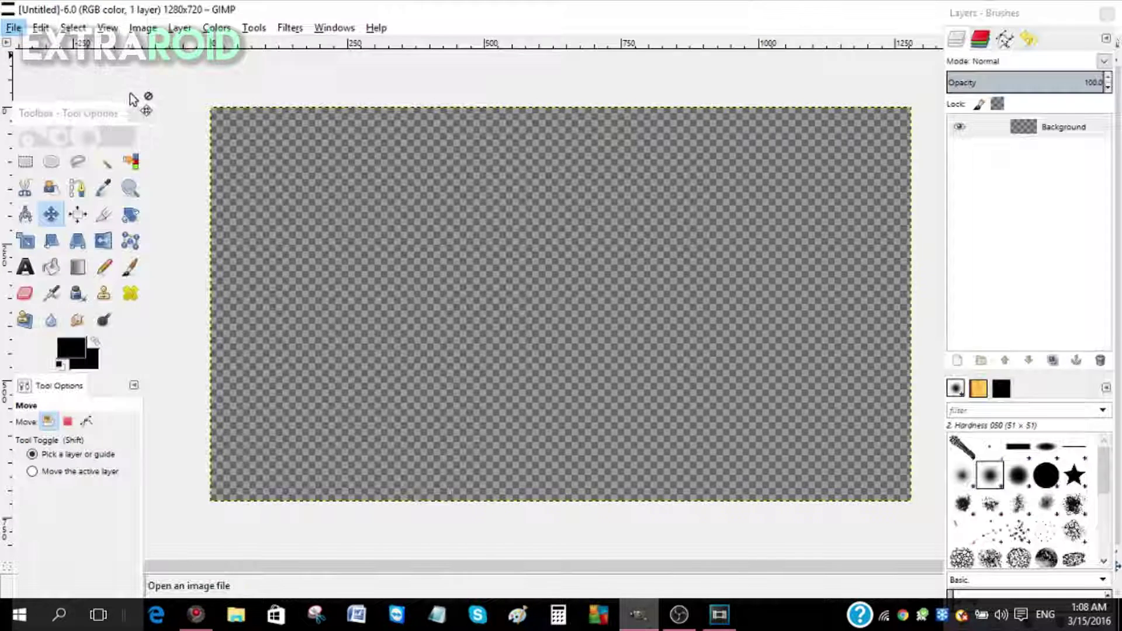
scroll(292, 275, down, 3)
click(272, 243)
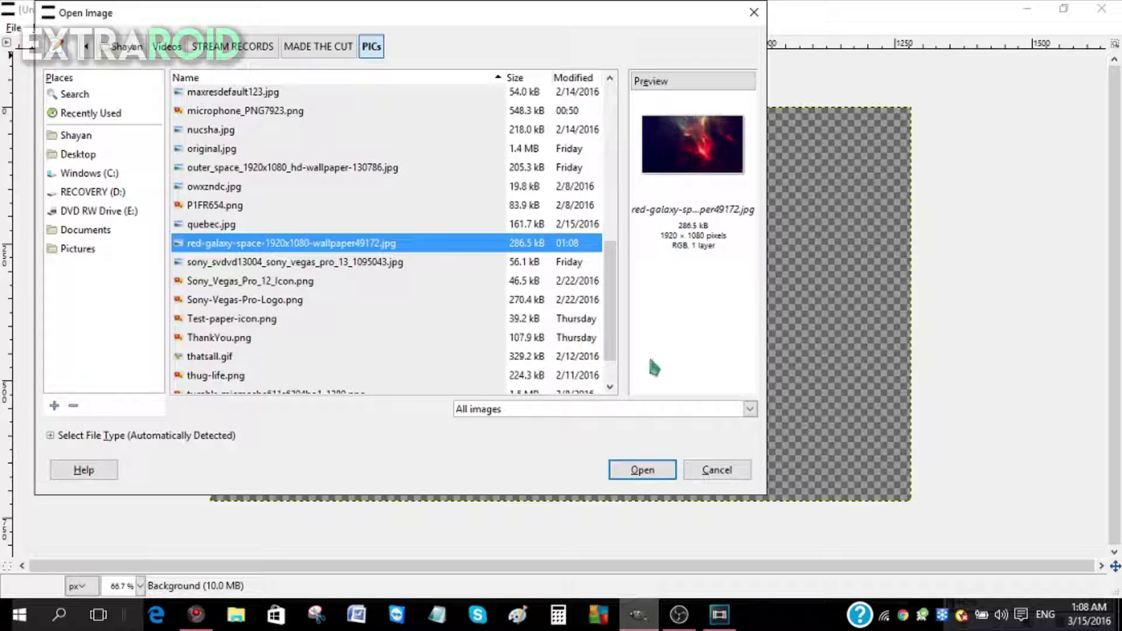
click(643, 469)
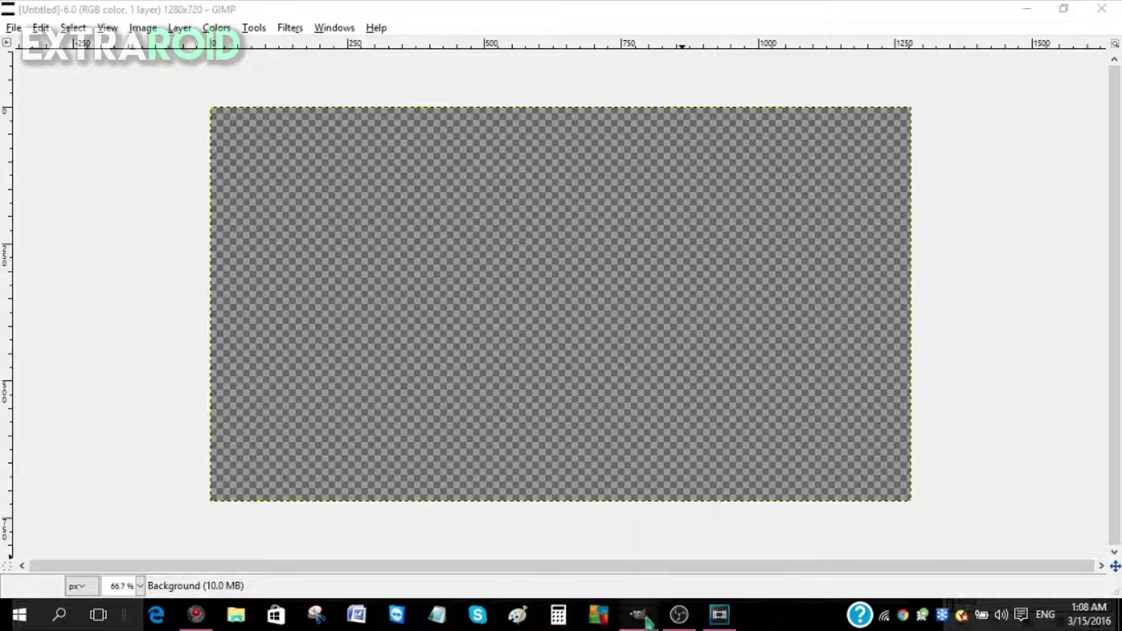
Step: Copy the whole galaxy image and return to the blank Untitled canvas
mouse_move(647, 623)
click(720, 528)
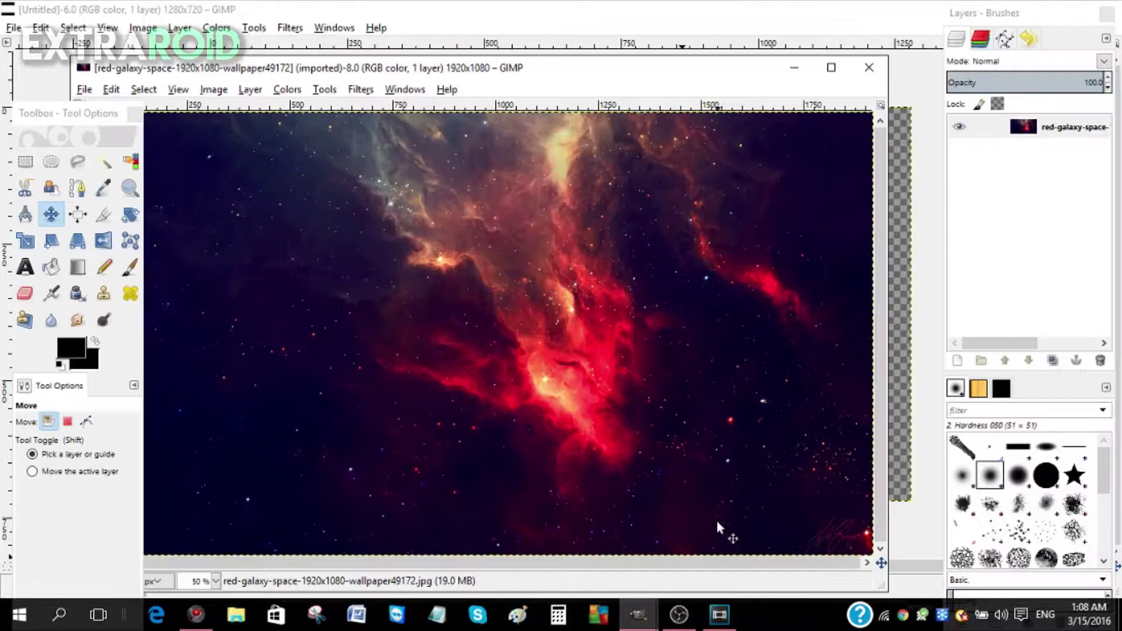
mouse_move(524, 78)
mouse_down()
mouse_move(503, 117)
mouse_move(523, 55)
mouse_up()
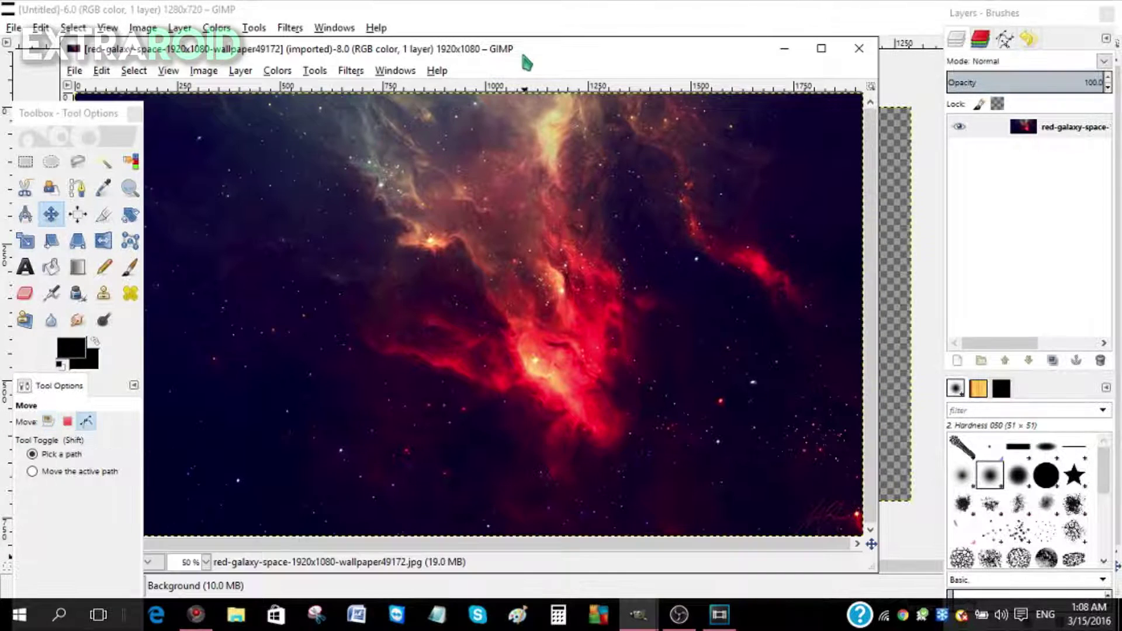
key(ctrl+c)
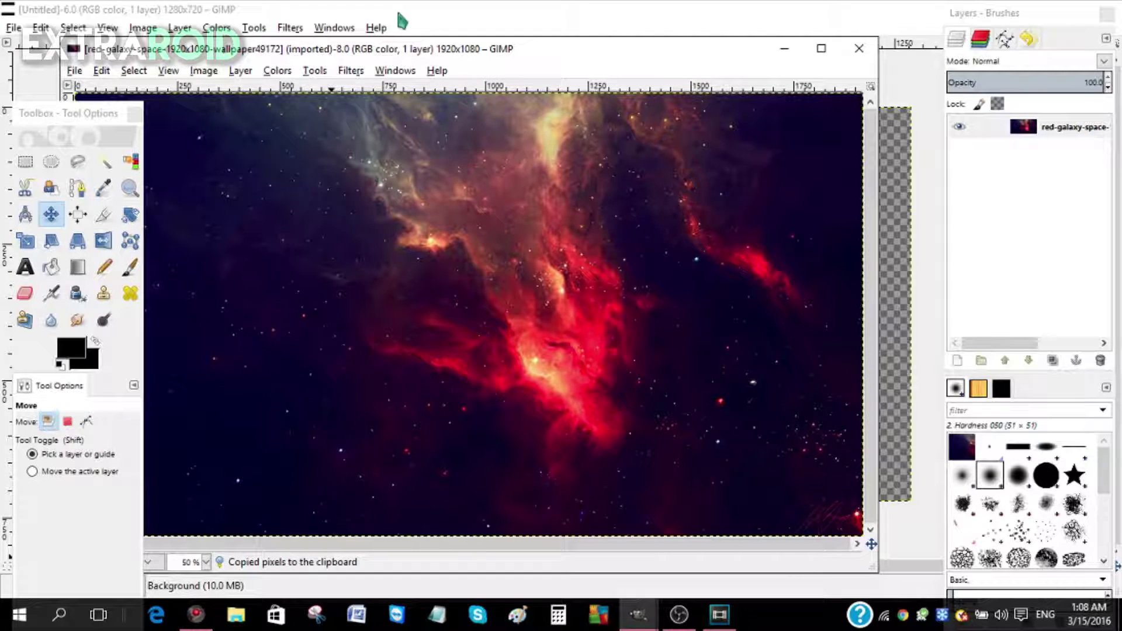
click(364, 10)
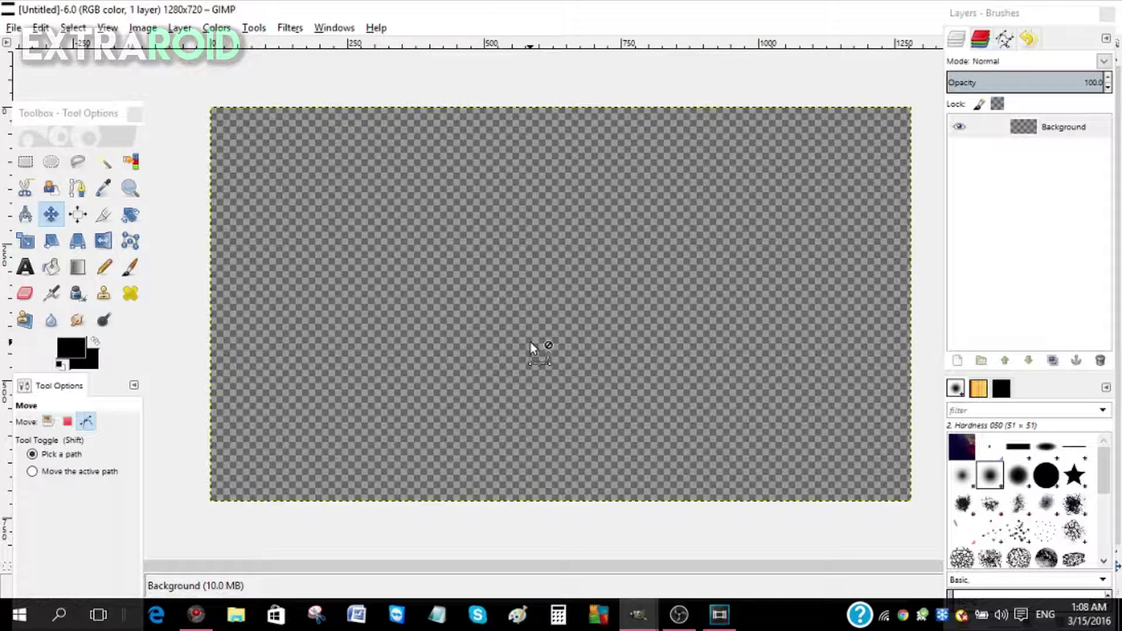
Step: Paste the galaxy into the Untitled canvas and scale the layer to 1280×720
key(ctrl+v)
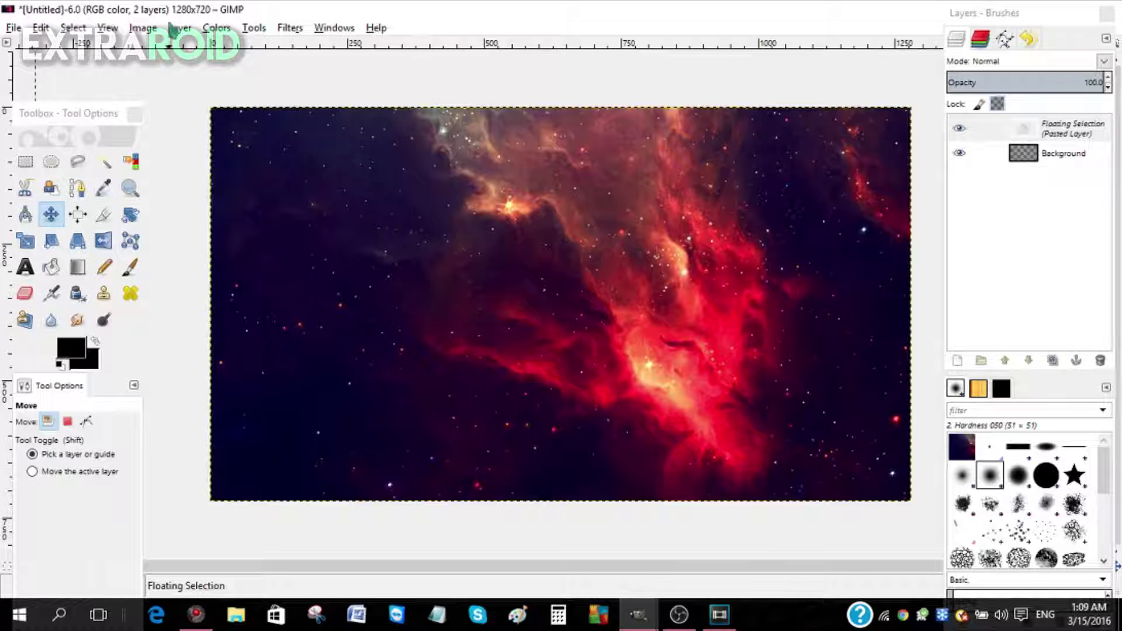
click(179, 28)
click(261, 284)
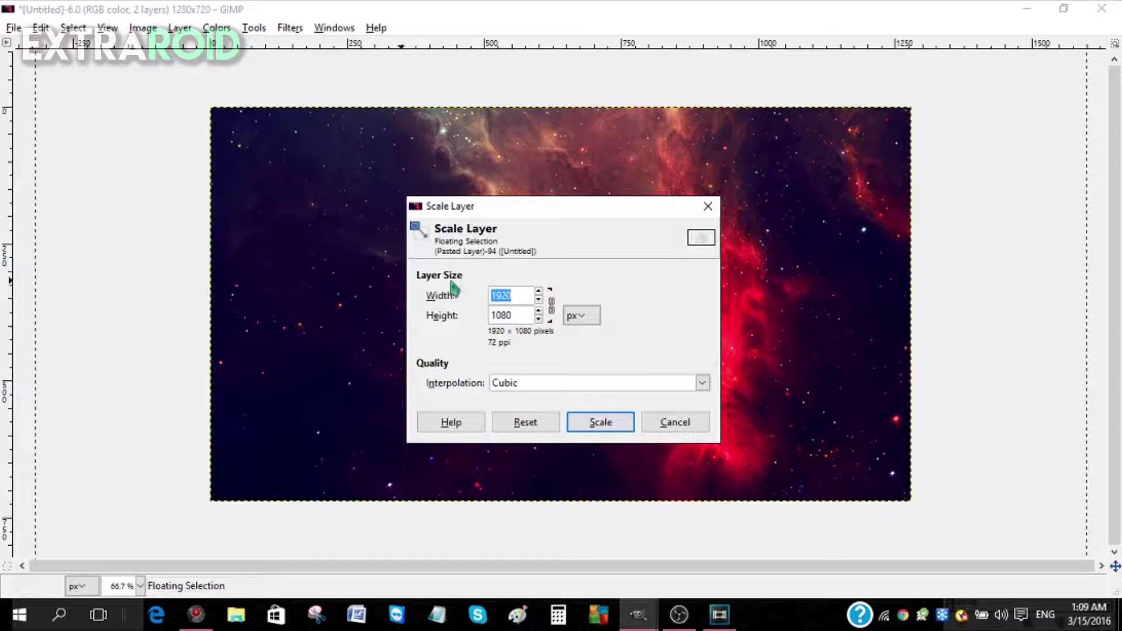
text(1280)
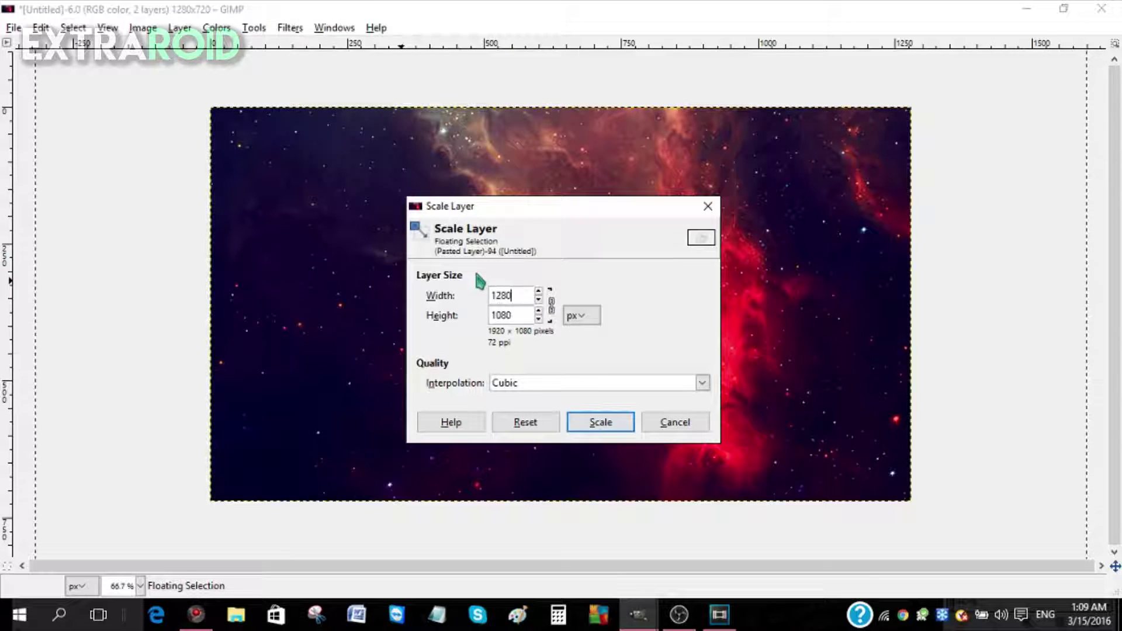
key(Tab)
text(720)
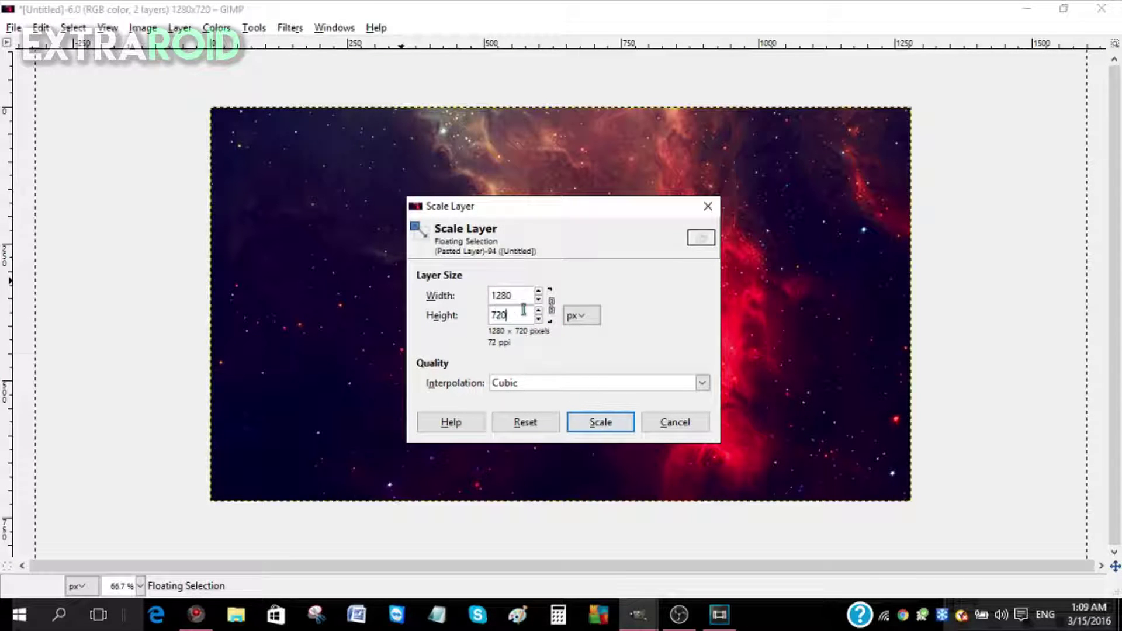
click(622, 421)
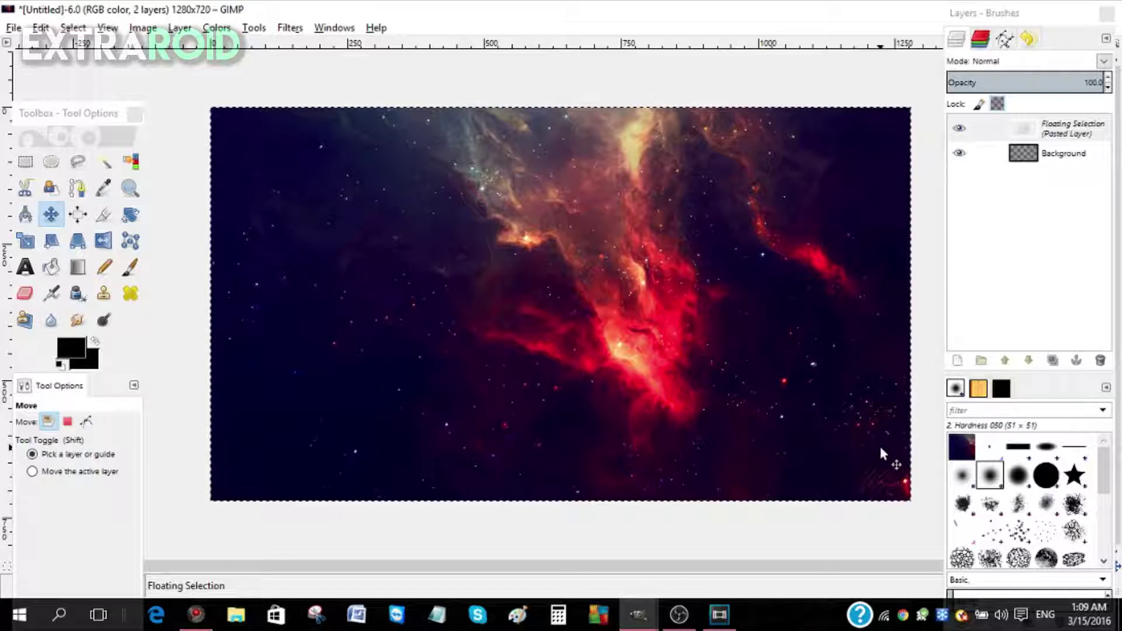
Step: Add a Visible layer with Layer > New from Visible
click(1083, 130)
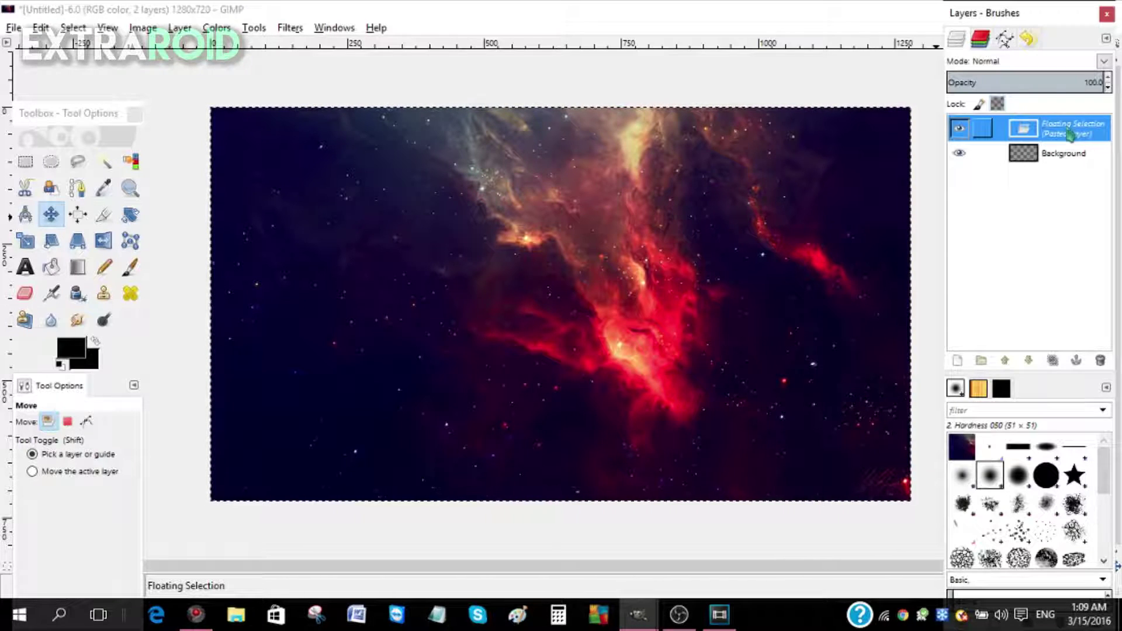
click(179, 27)
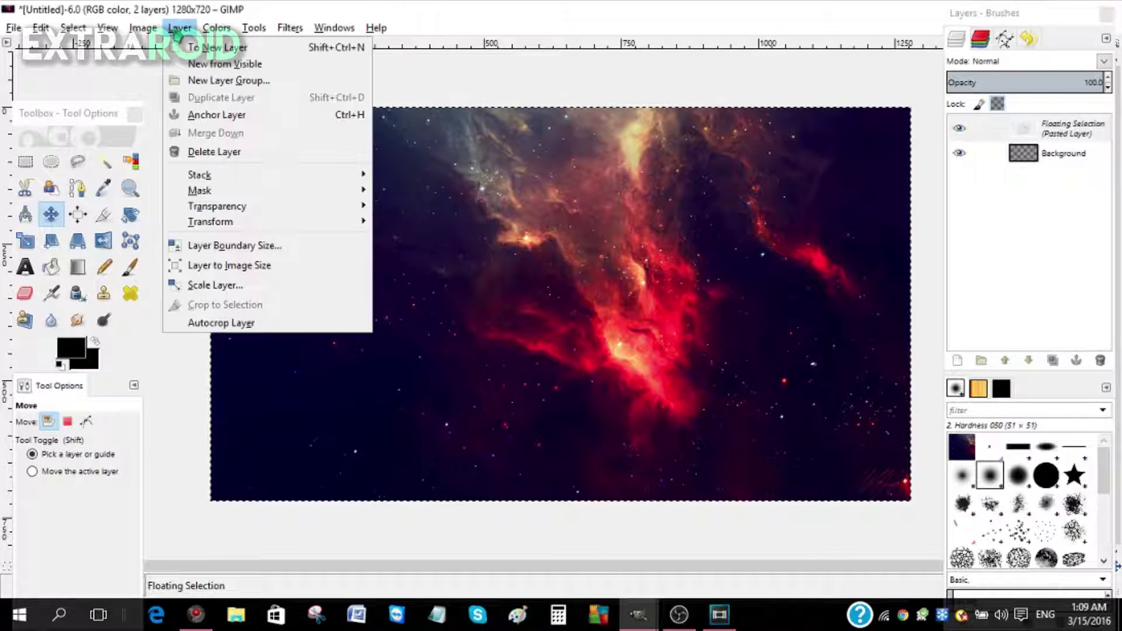
click(197, 65)
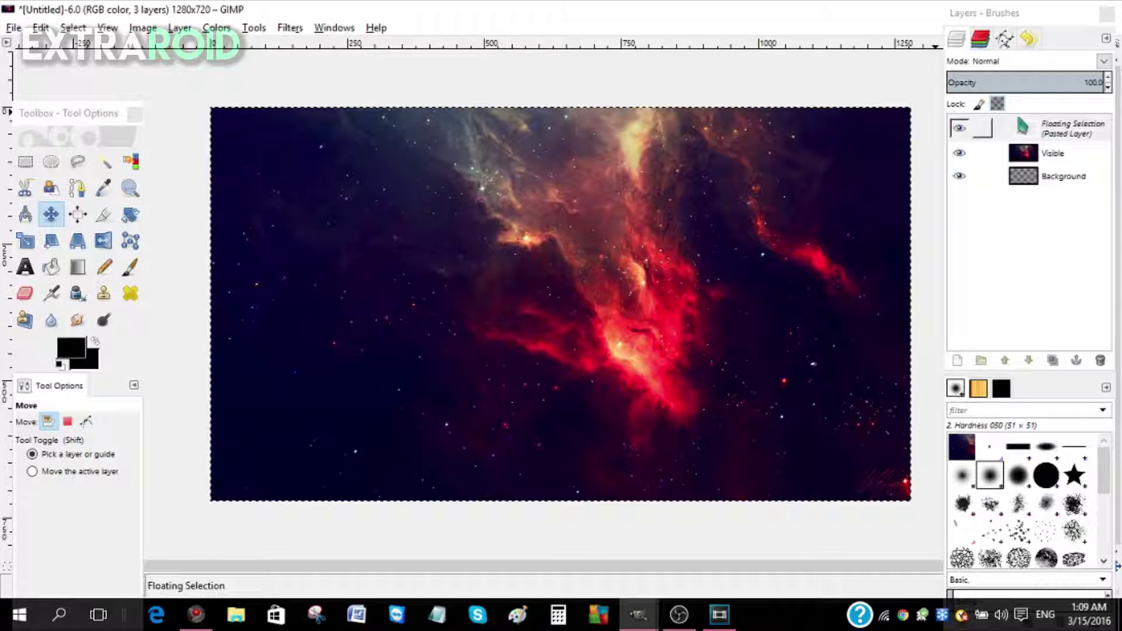
Step: Convert the floating galaxy selection into a regular Pasted Layer and select it
click(1060, 132)
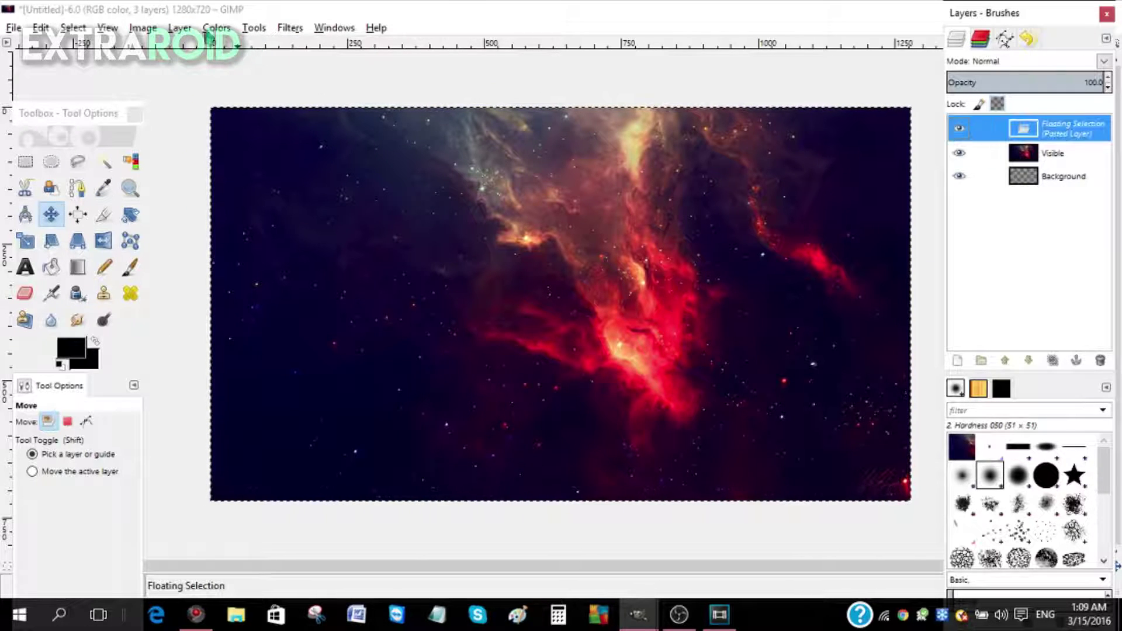
click(182, 28)
click(202, 45)
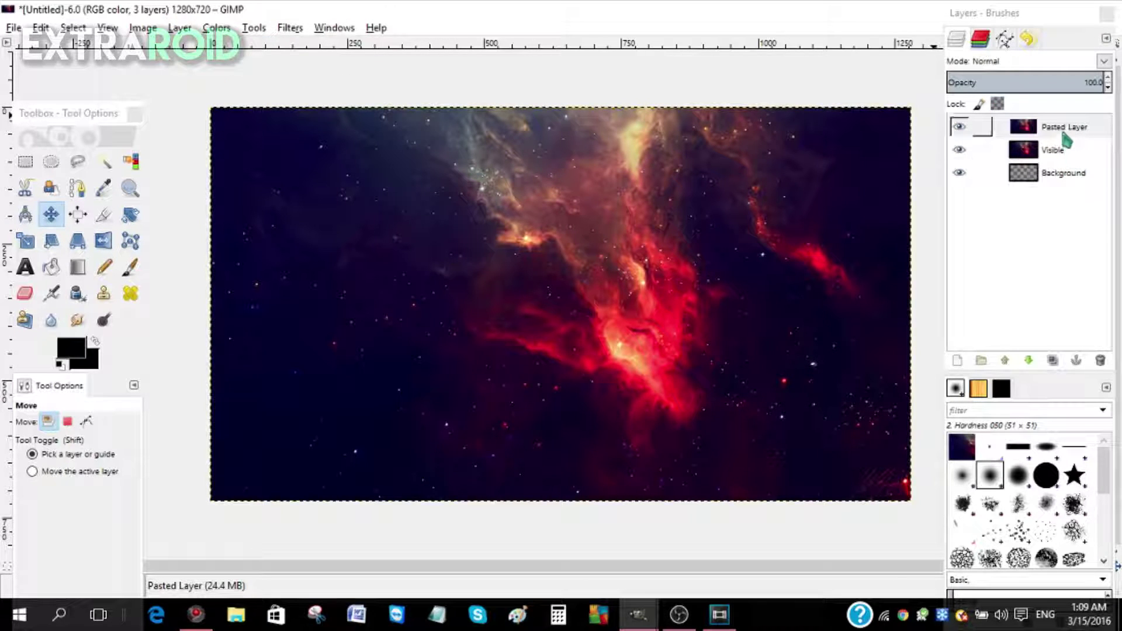
click(1063, 134)
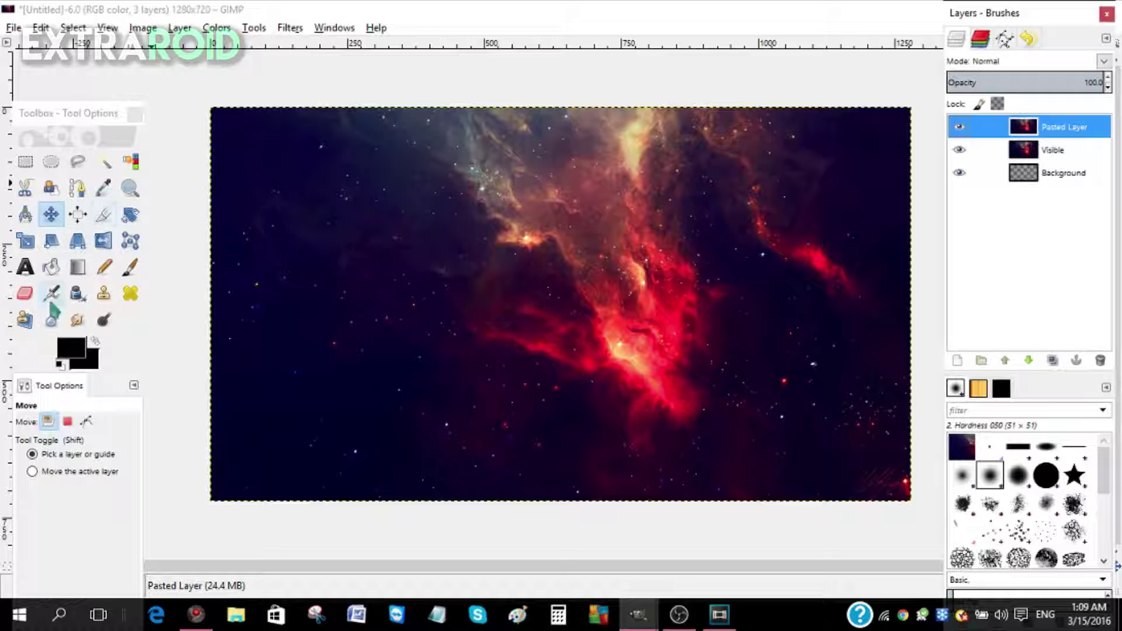
click(79, 356)
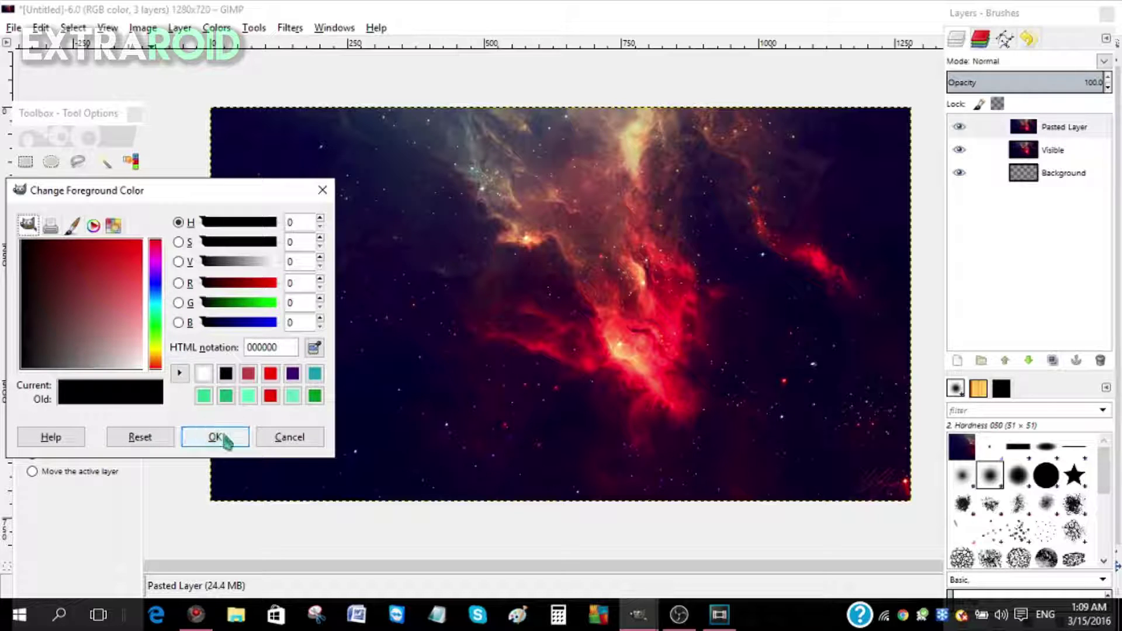
Step: Fill the Pasted Layer with black and lower its opacity to 47
click(199, 434)
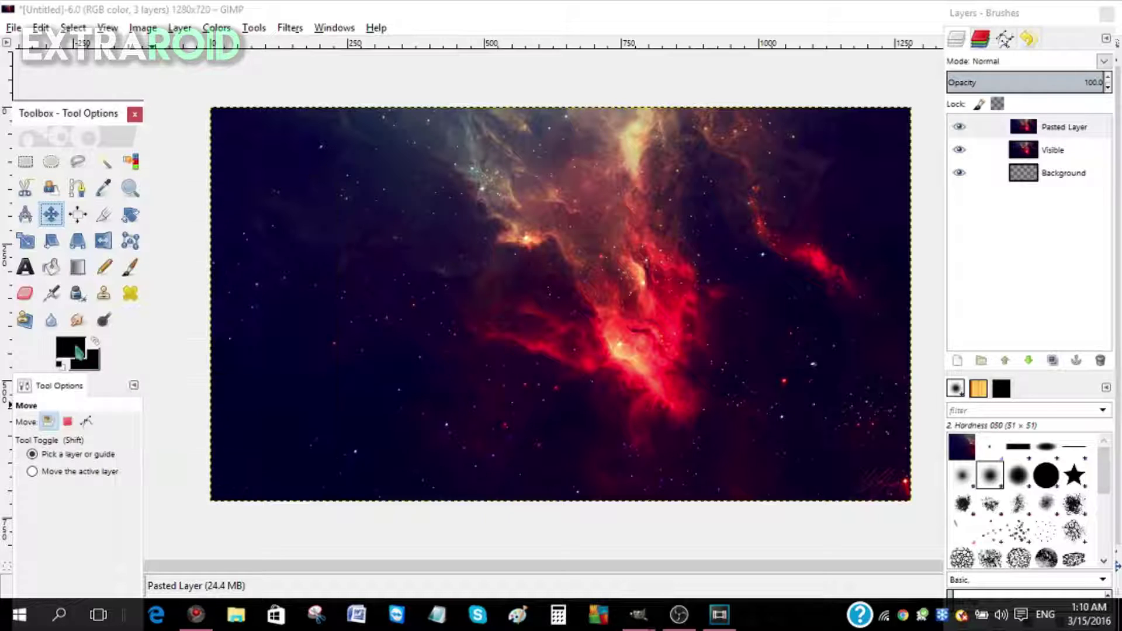
click(78, 267)
drag(573, 71, 587, 513)
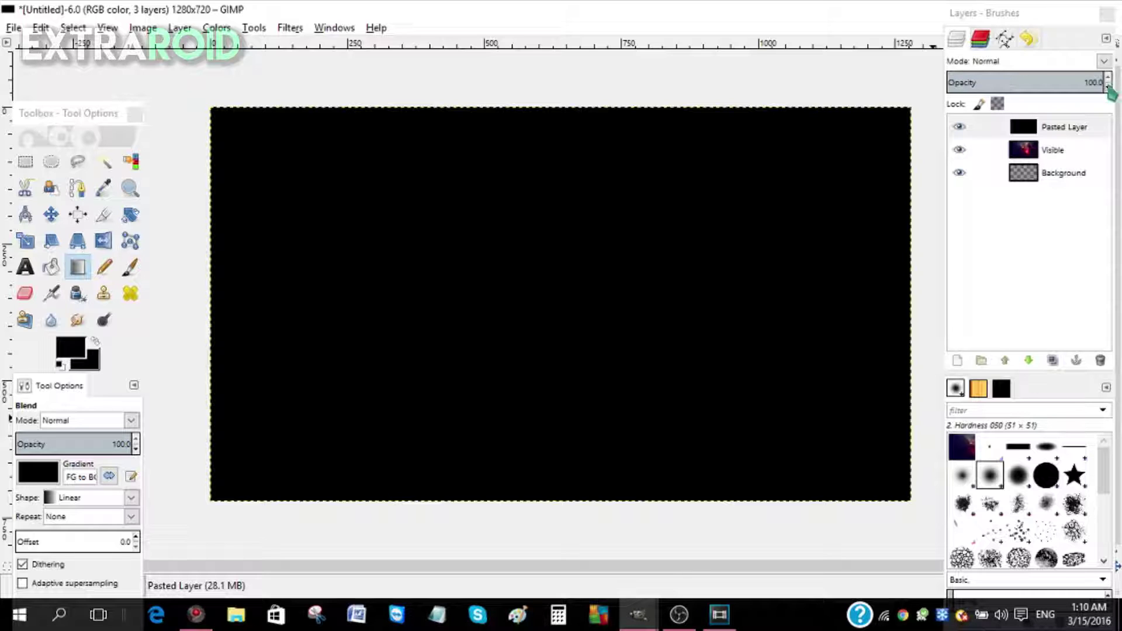
drag(1107, 87, 1106, 82)
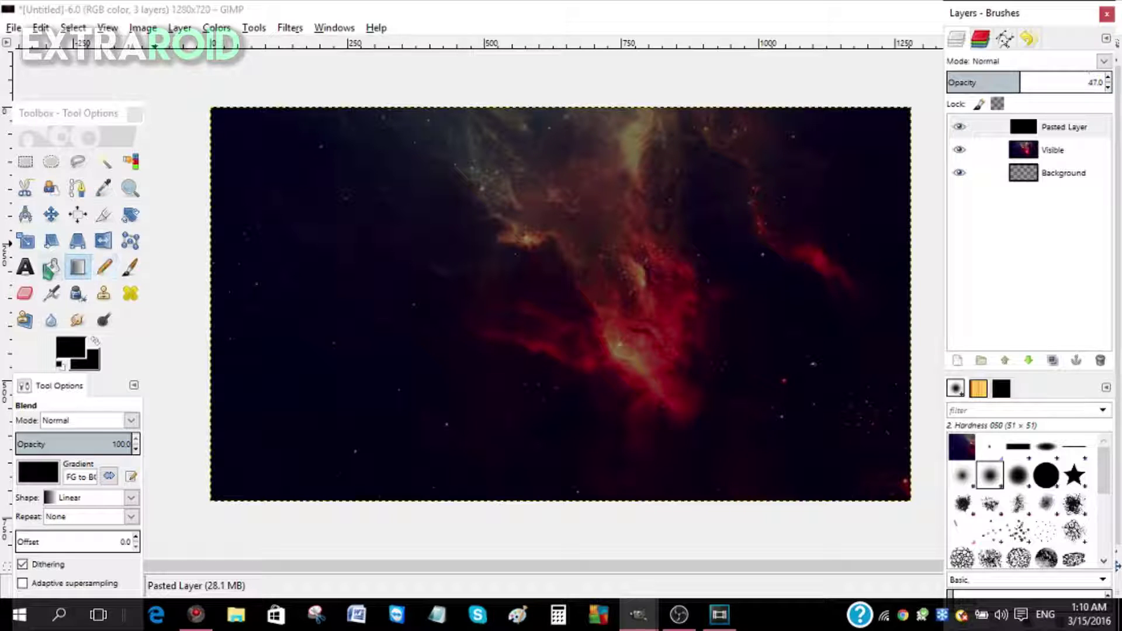
click(25, 267)
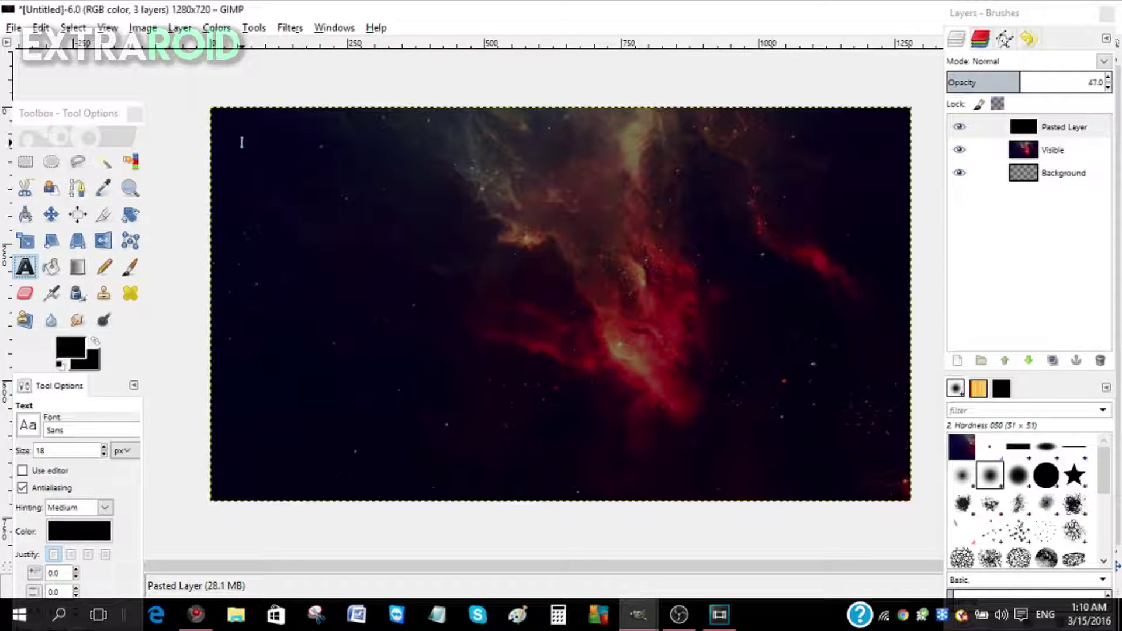
Step: Add a white 'TEXT' text layer at size 140 in the Lemon/Milk font
drag(243, 143, 643, 367)
click(440, 94)
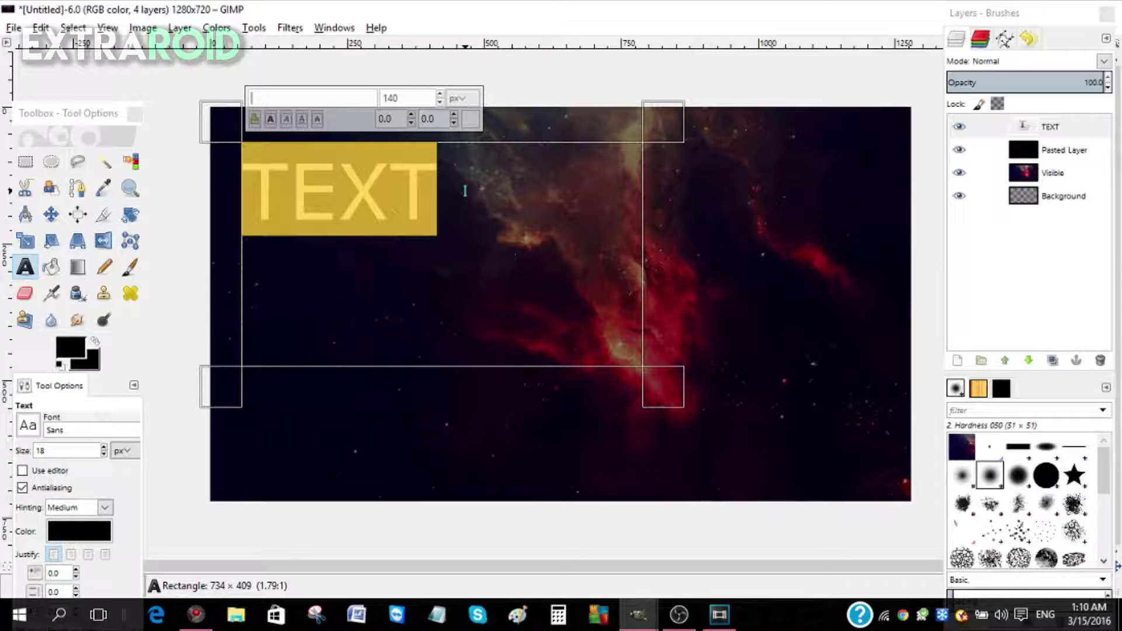
text(le)
click(296, 191)
key(Escape)
Step: Move the TEXT layer to the centre of the canvas
key(m)
drag(424, 229, 583, 284)
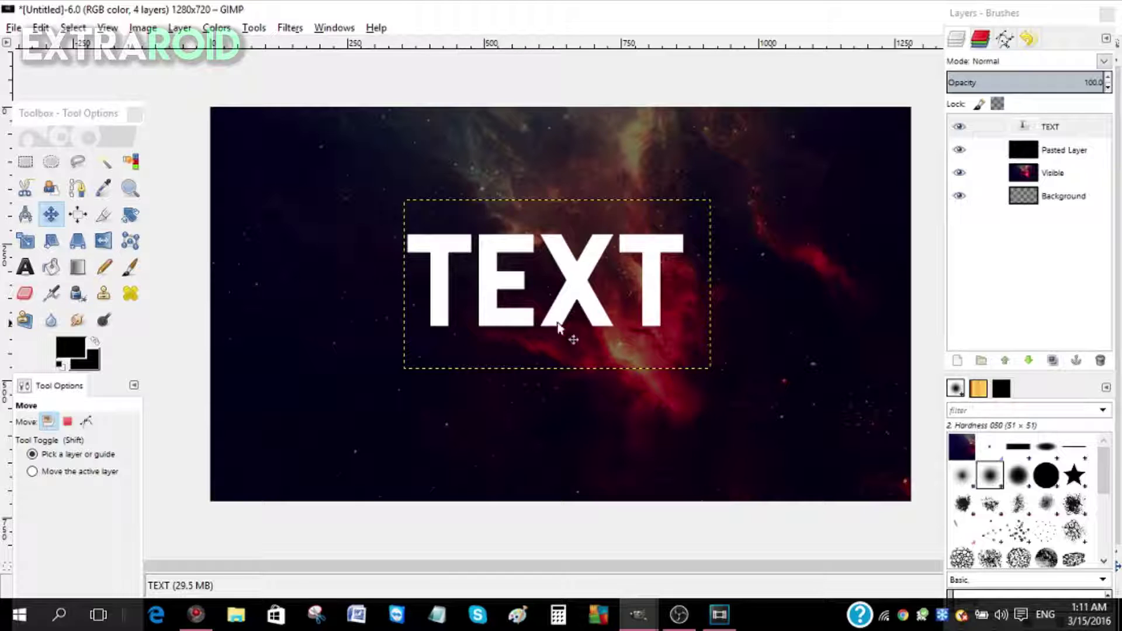
click(290, 28)
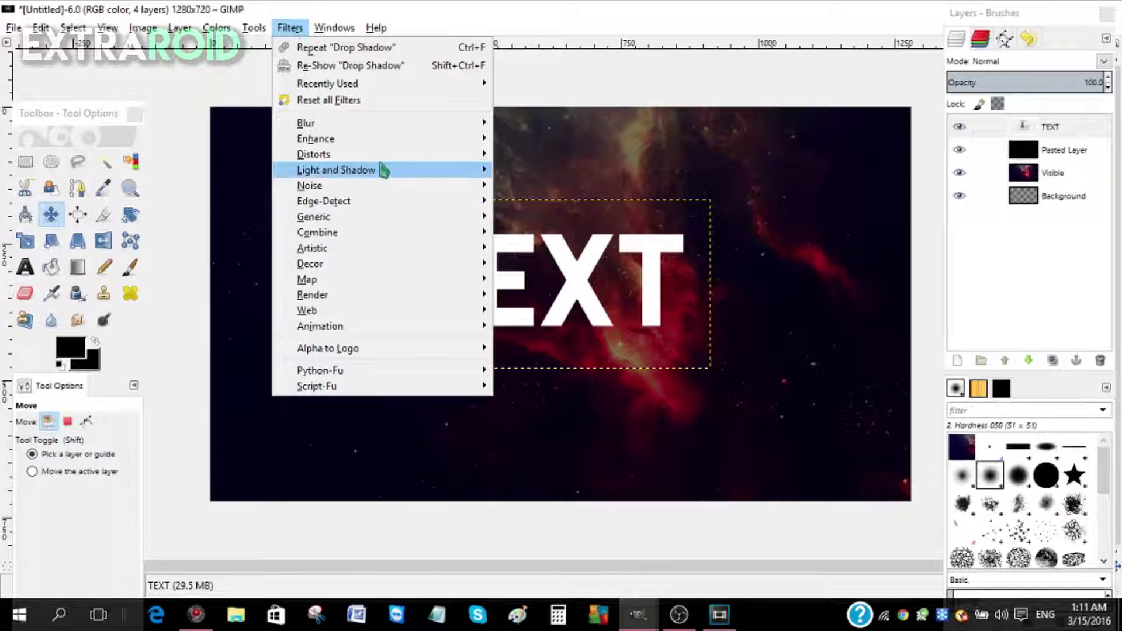
Step: Apply a black Drop Shadow to TEXT with offset 4×4, blur 15 and opacity 60
mouse_move(383, 169)
click(552, 257)
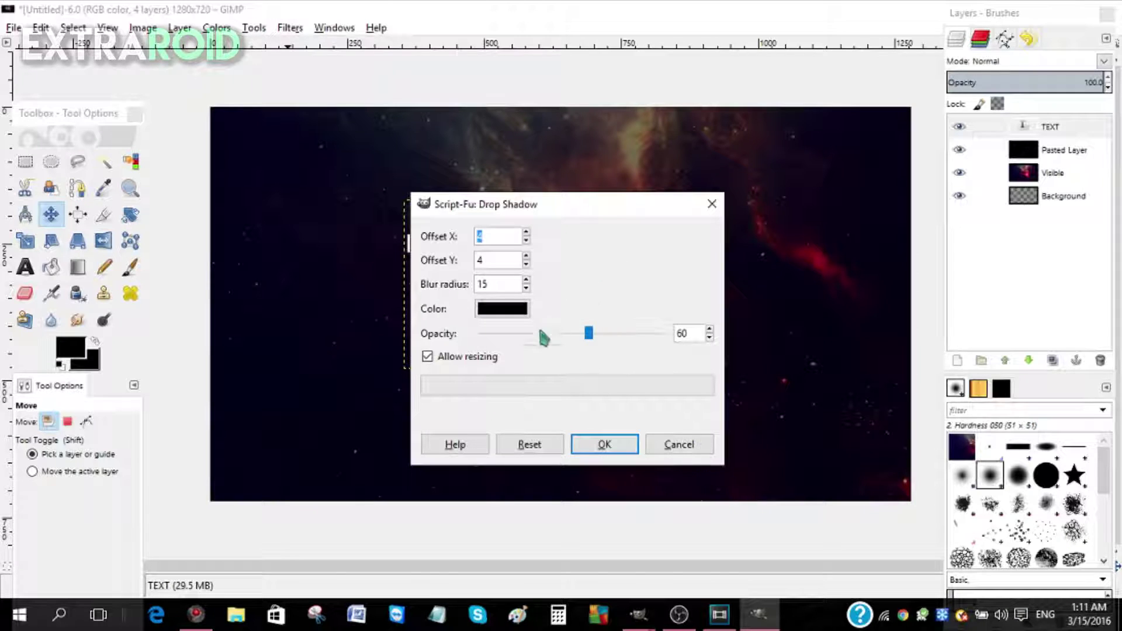
drag(589, 335, 603, 340)
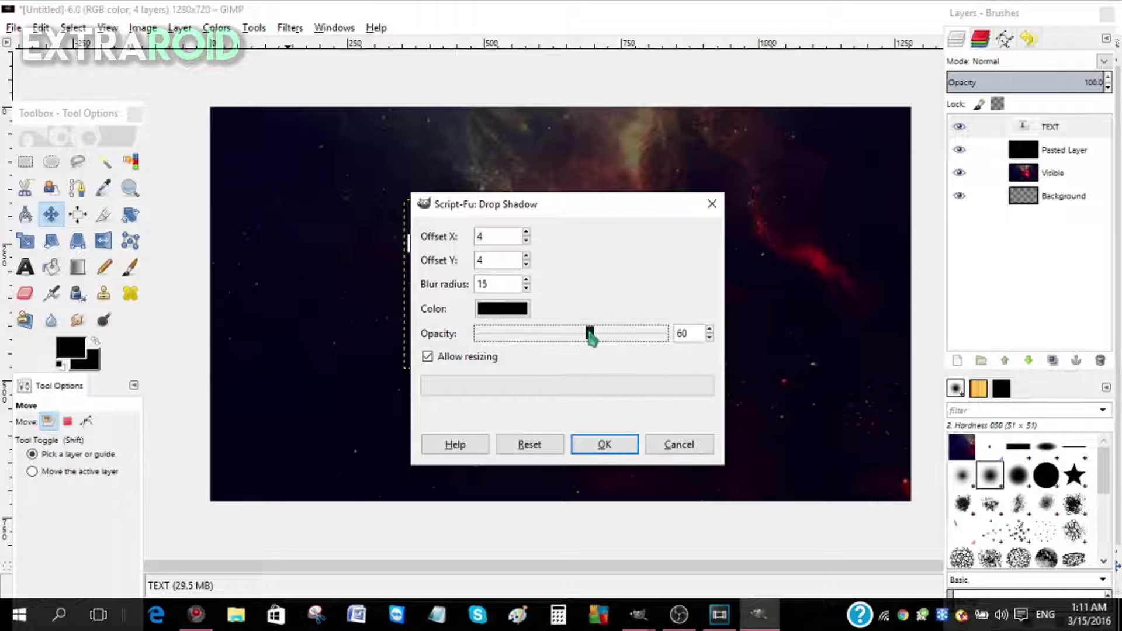
click(606, 454)
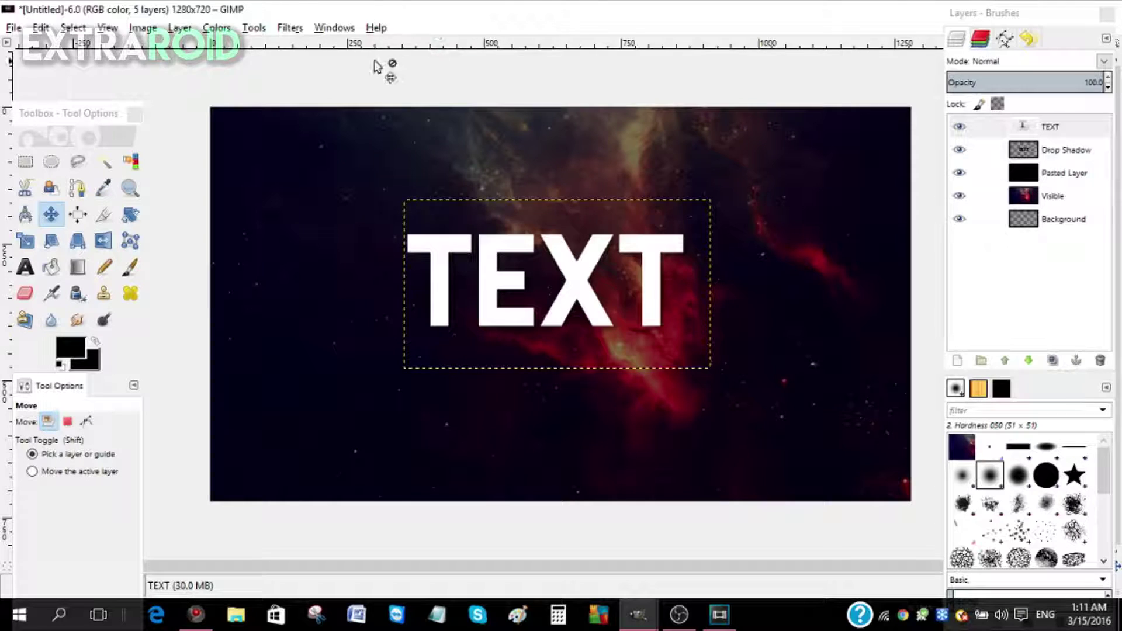
click(289, 28)
Step: Repeat the drop shadow three times, stacking Drop Shadow #1, #2 and #3 beneath TEXT
click(308, 50)
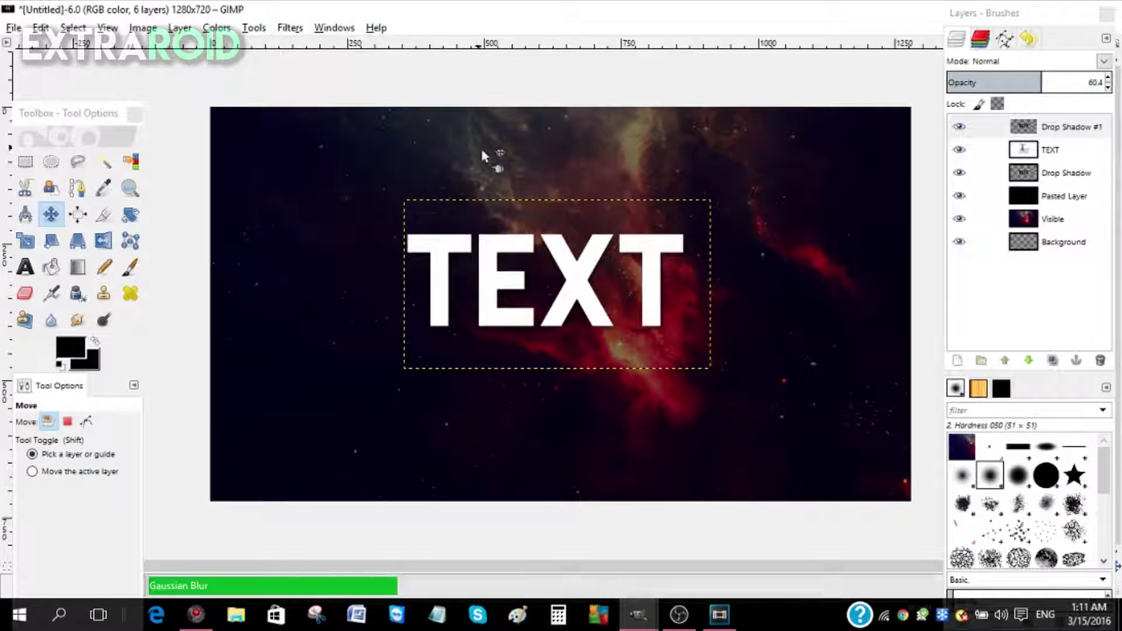
key(ctrl+f)
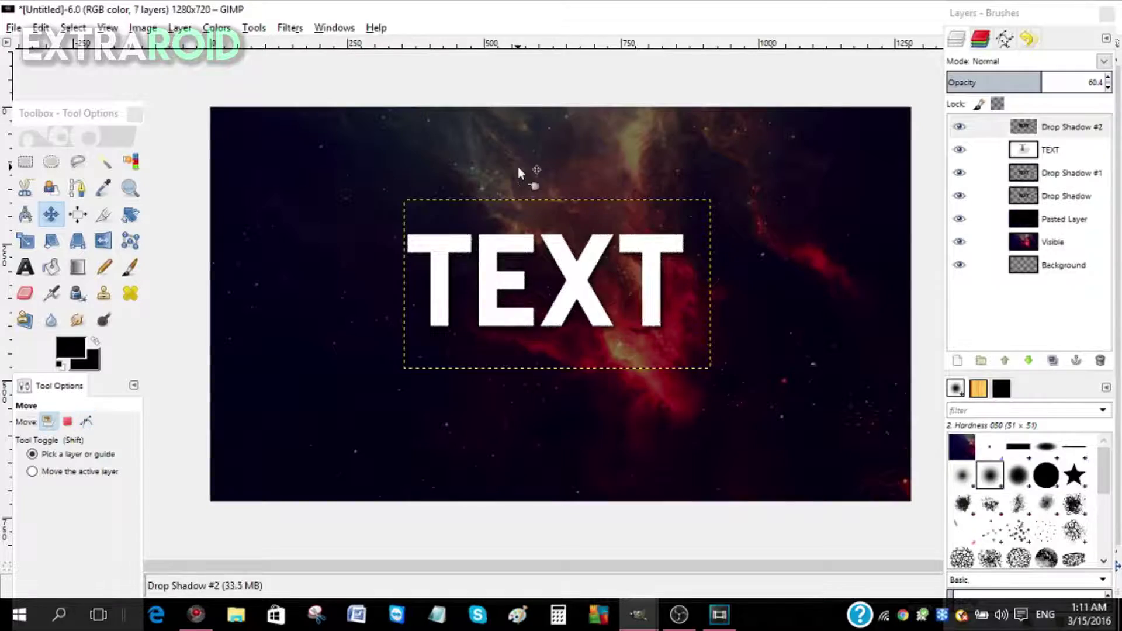
key(ctrl+f)
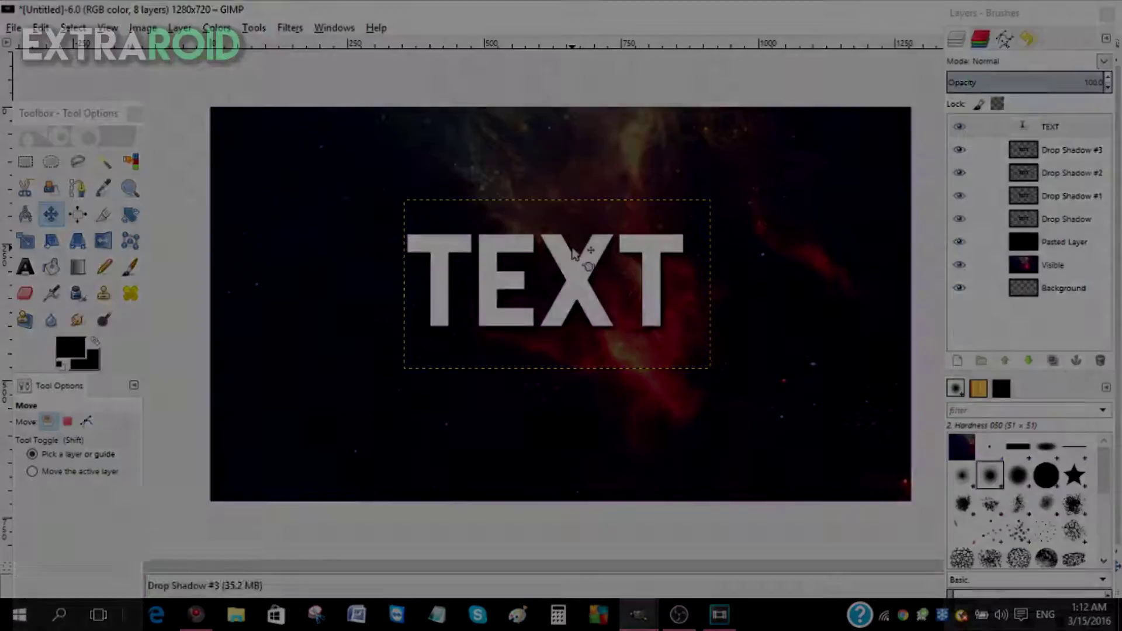